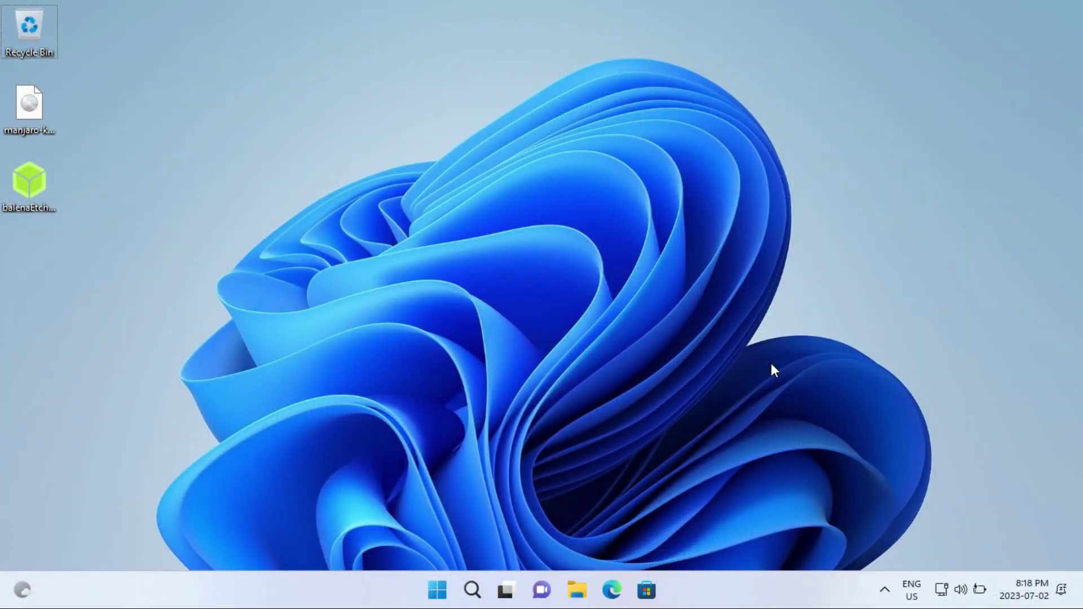
Check in File Explorer that USB Drive (E:) is empty, then launch Microsoft Edge.
left_click(570, 595)
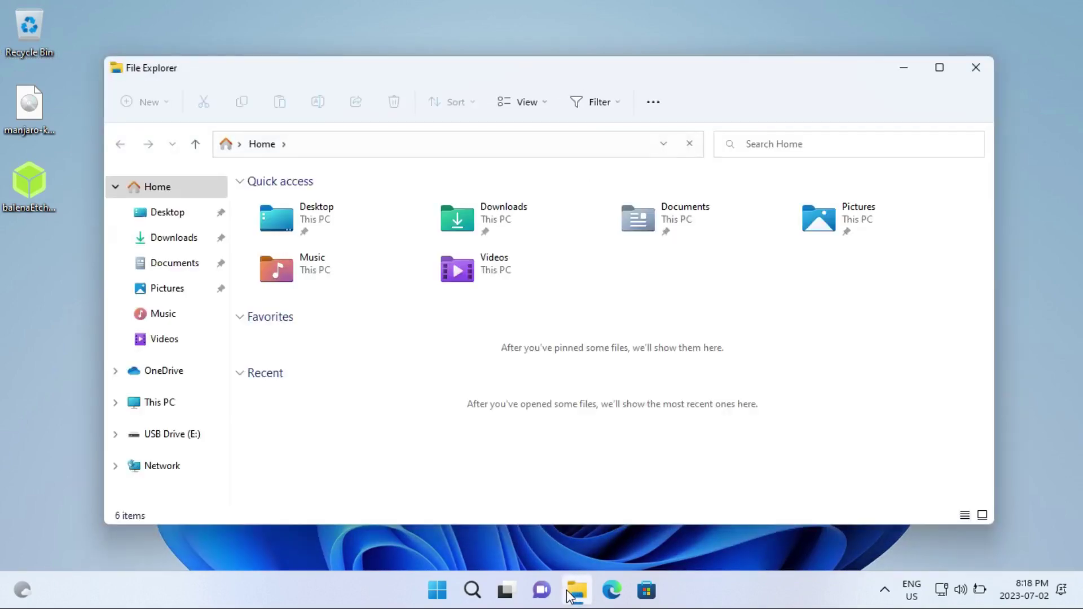
left_click(941, 67)
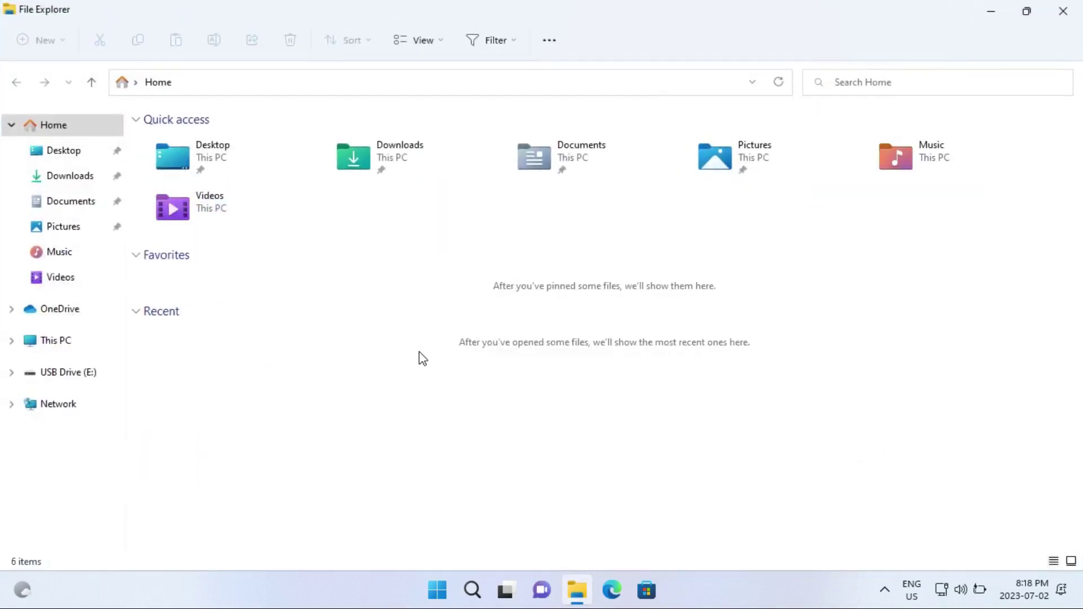
left_click(92, 374)
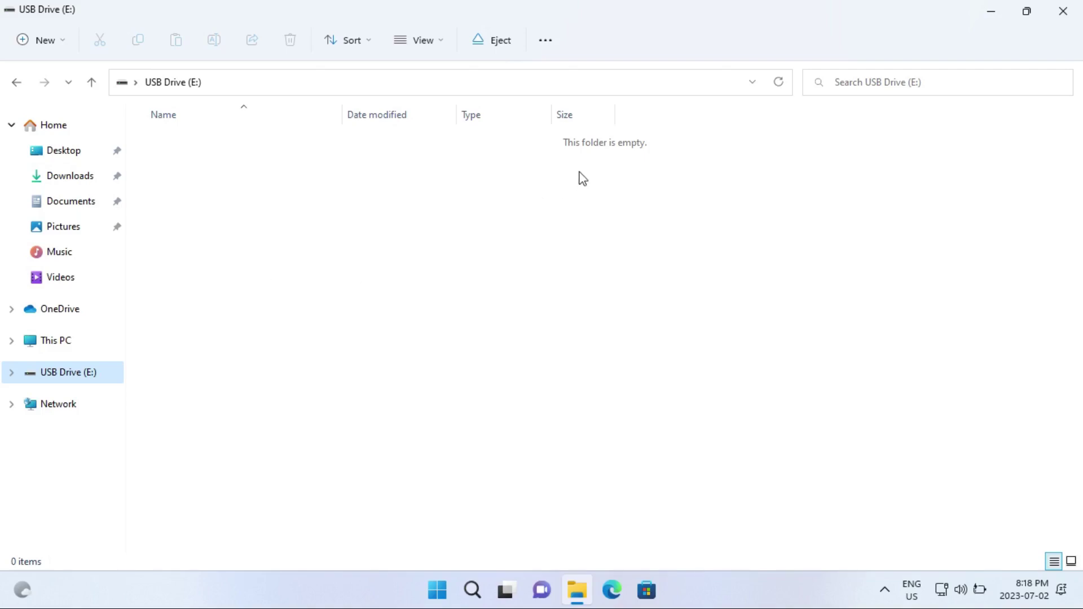
left_click(1053, 15)
left_click(611, 590)
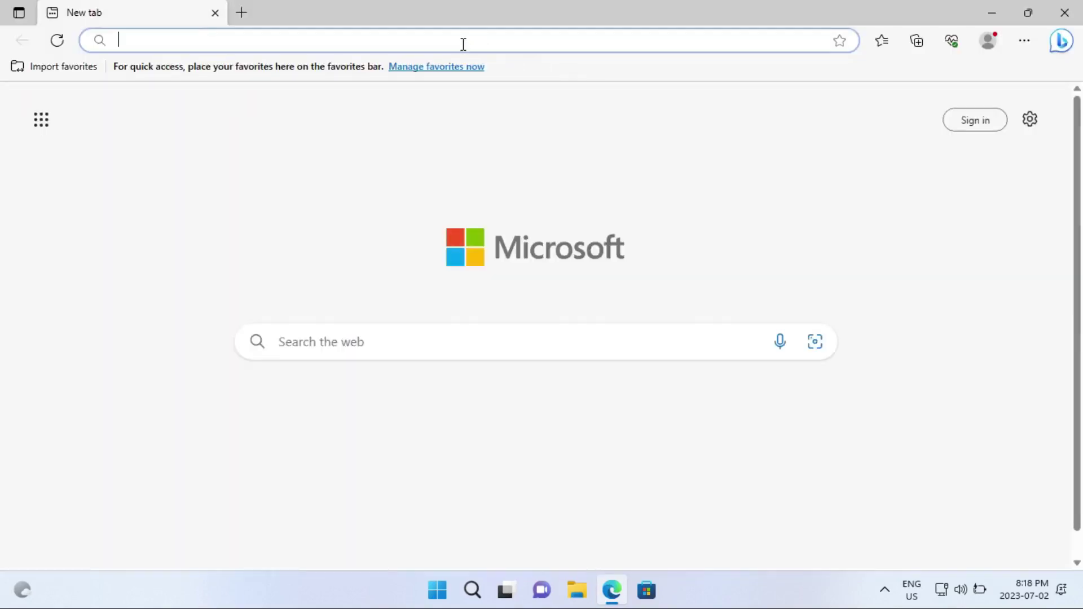
Go to manjaro.org's download page and choose the X86_64 architecture.
type("ma")
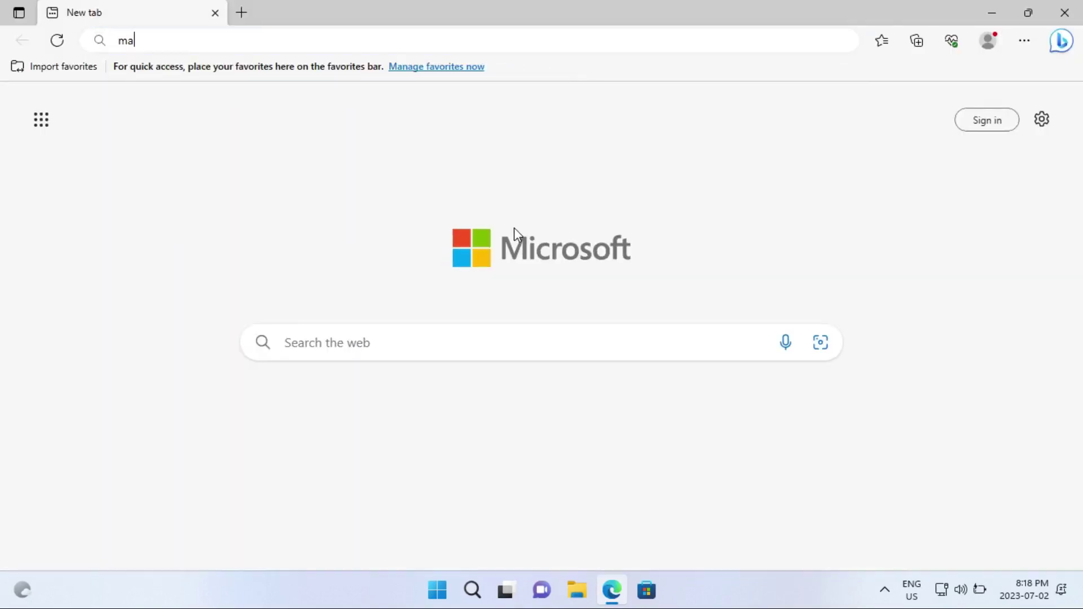
type("njaro.org")
key("Return")
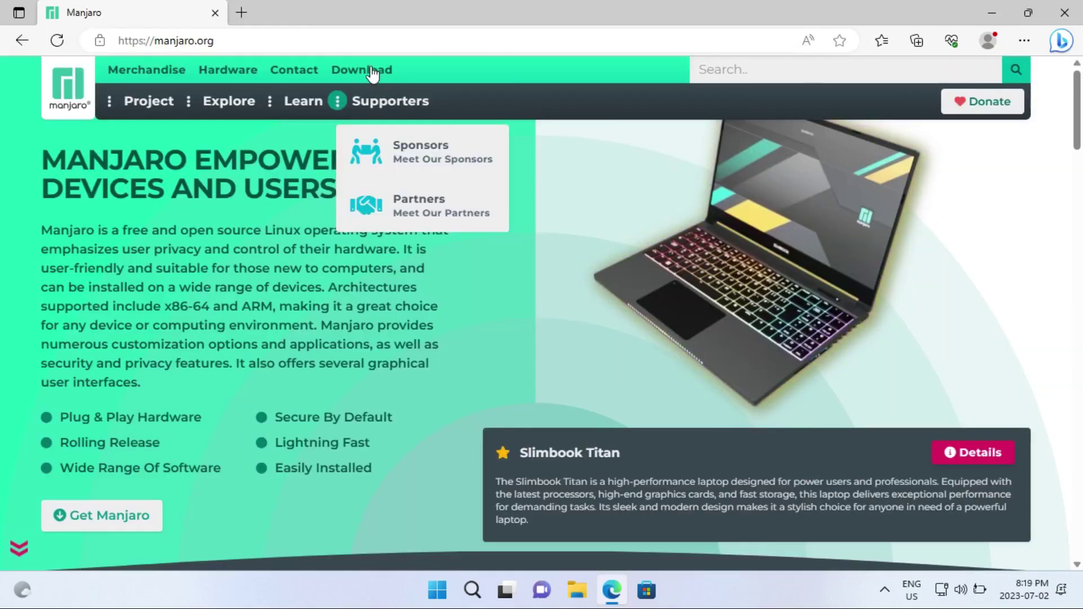
left_click(347, 70)
left_click(358, 399)
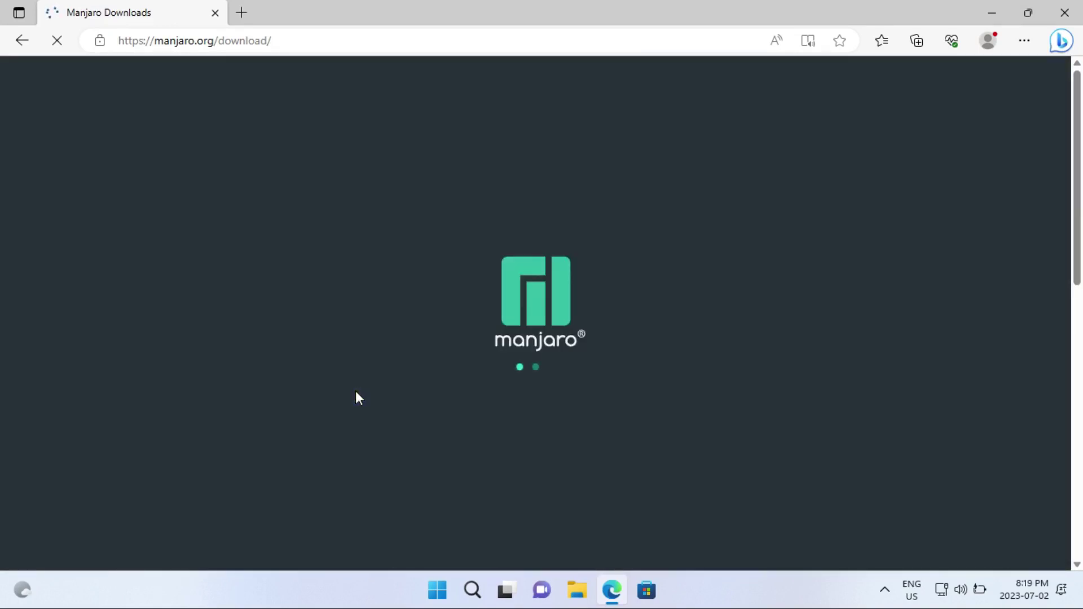
Start downloading the full Plasma Desktop ISO image, then cancel the in-progress download.
scroll(550, 265, "down", 5)
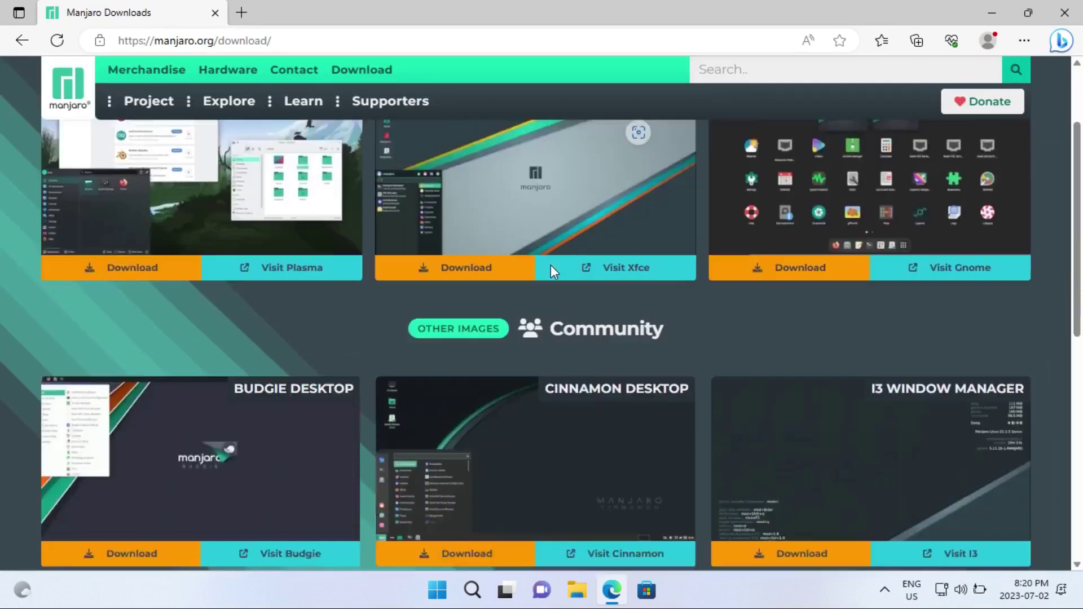
scroll(550, 272, "up", 5)
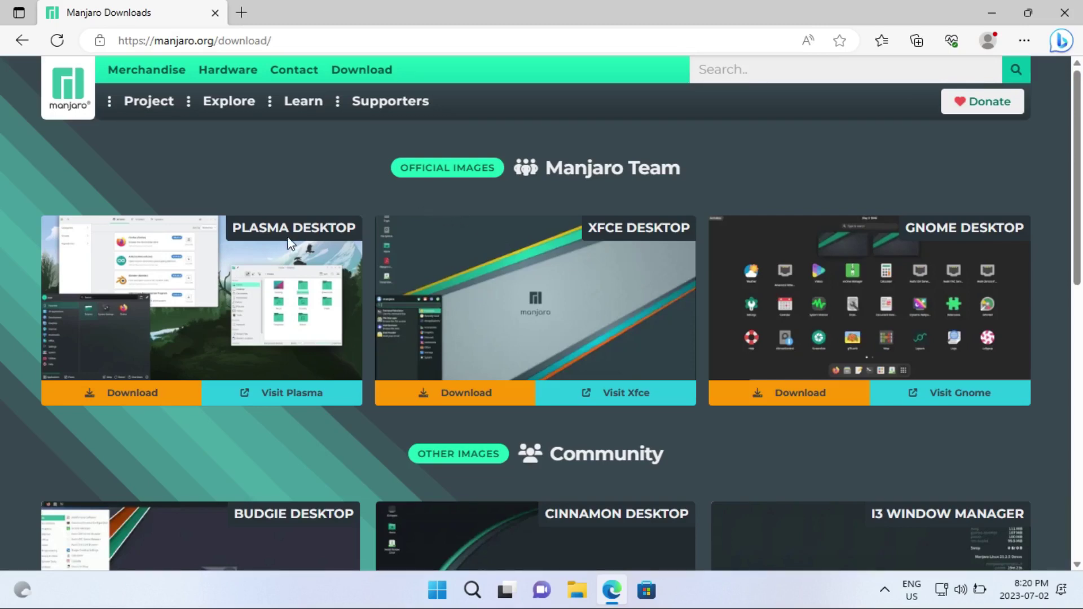
scroll(467, 380, "down", 3)
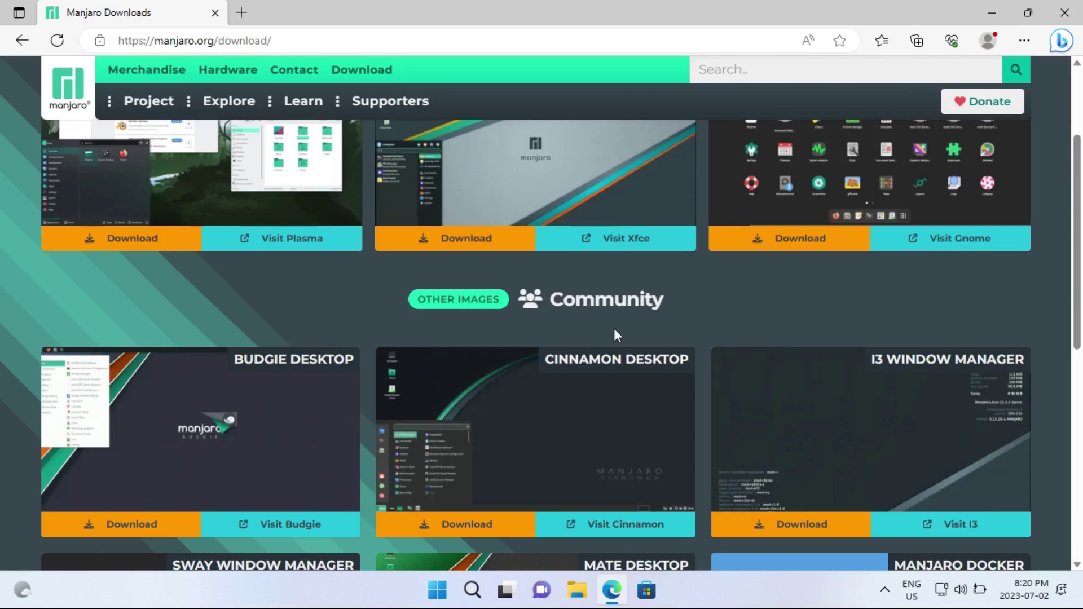
scroll(619, 331, "up", 3)
scroll(620, 333, "down", 4)
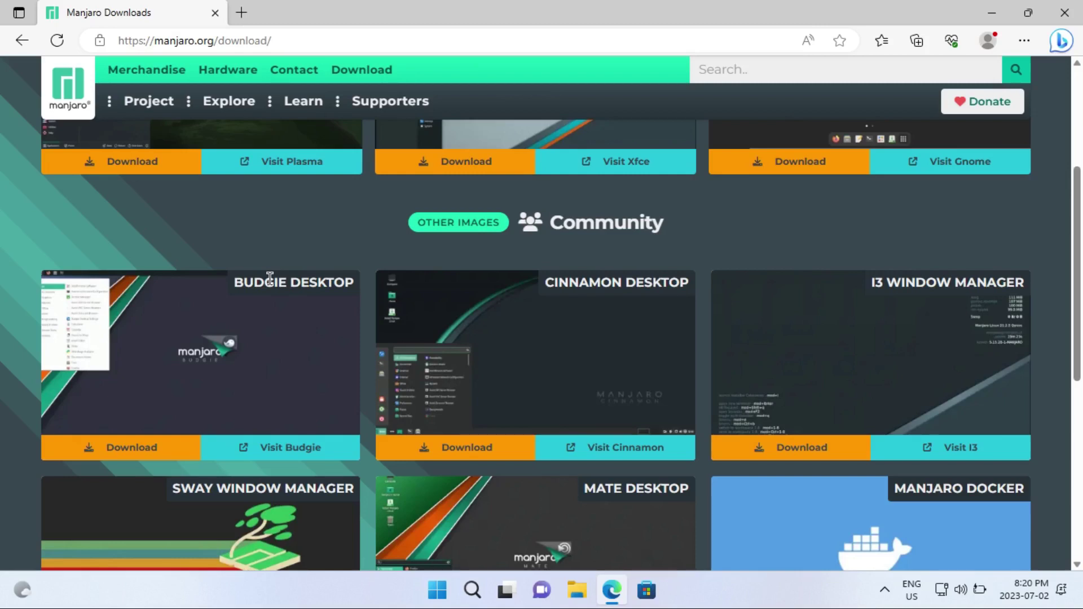
scroll(211, 371, "up", 4)
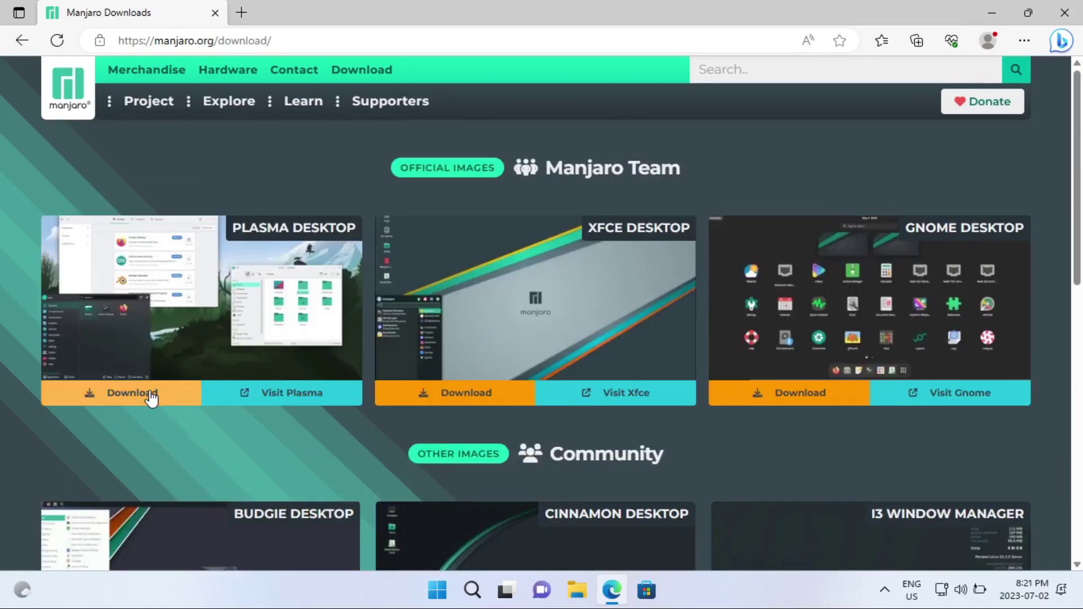
left_click(130, 394)
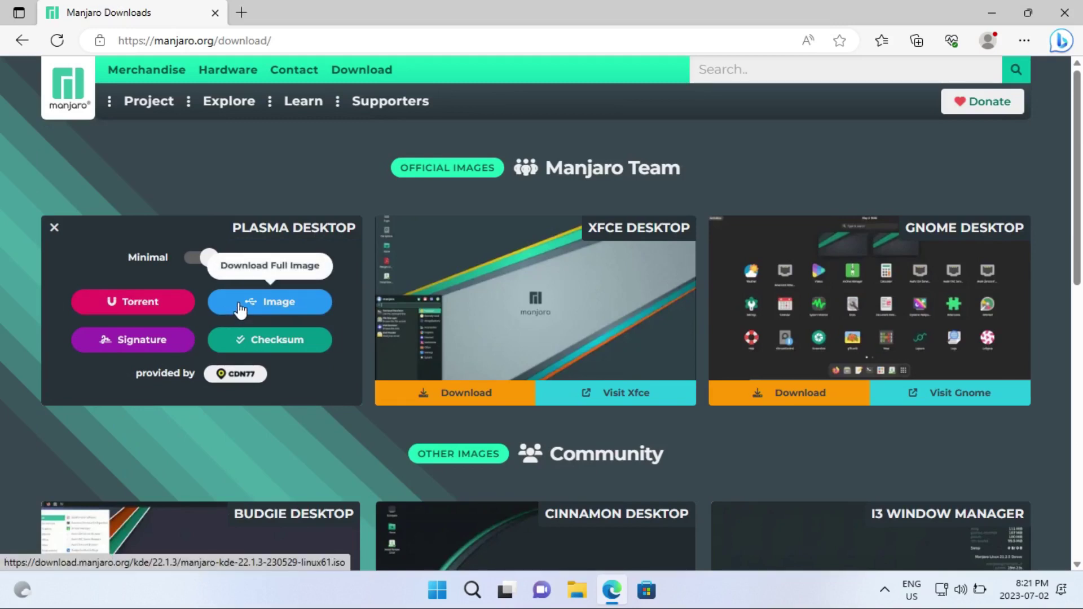
left_click(288, 311)
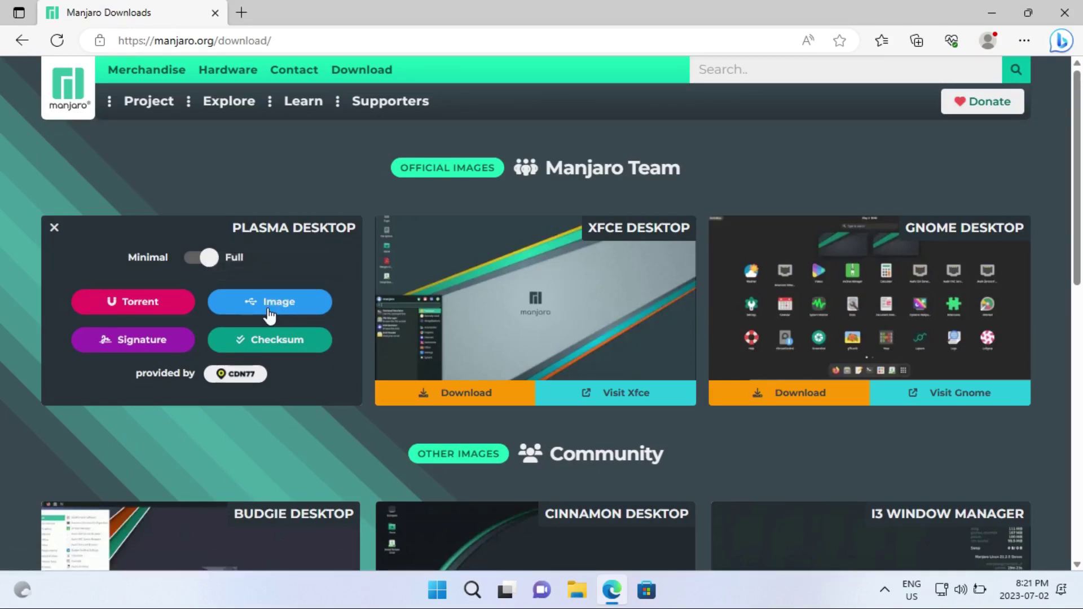
left_click(898, 106)
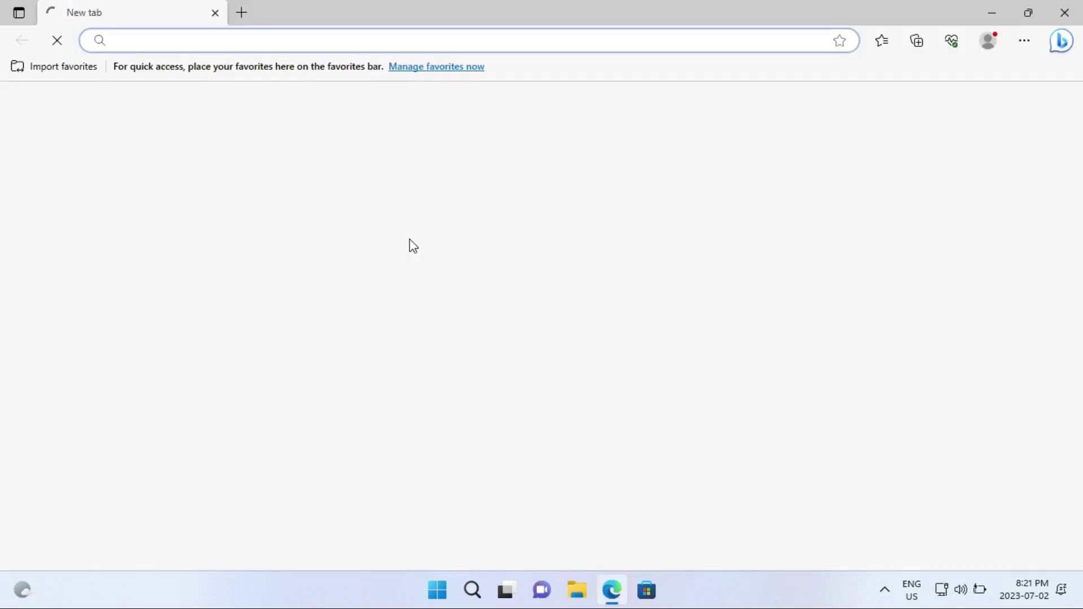
Download the portable Windows build of Etcher from etcher.io, then close Edge.
type("et")
key("Return")
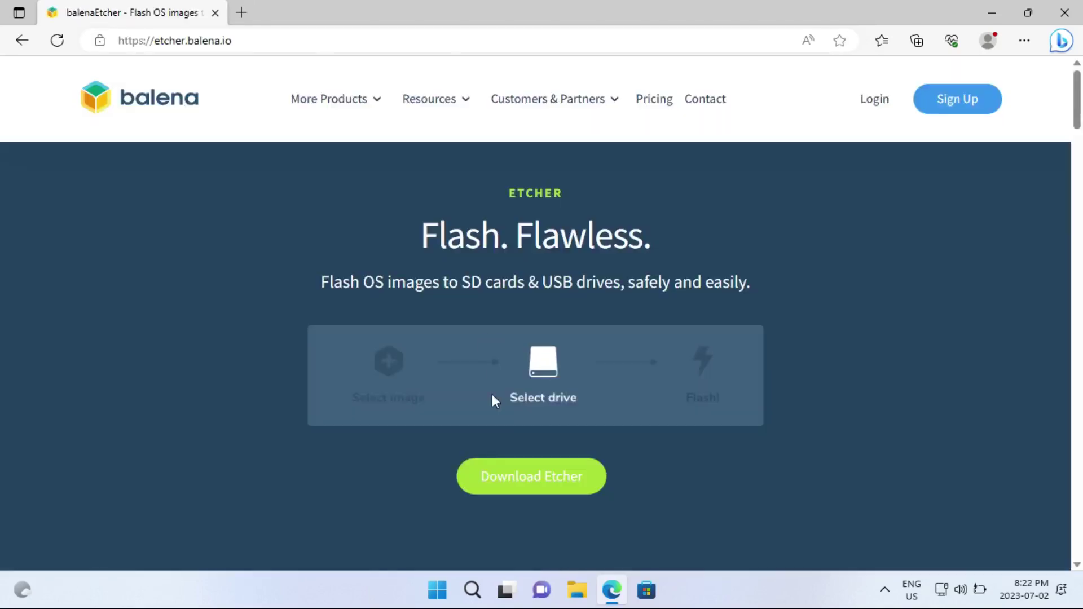
left_click(502, 478)
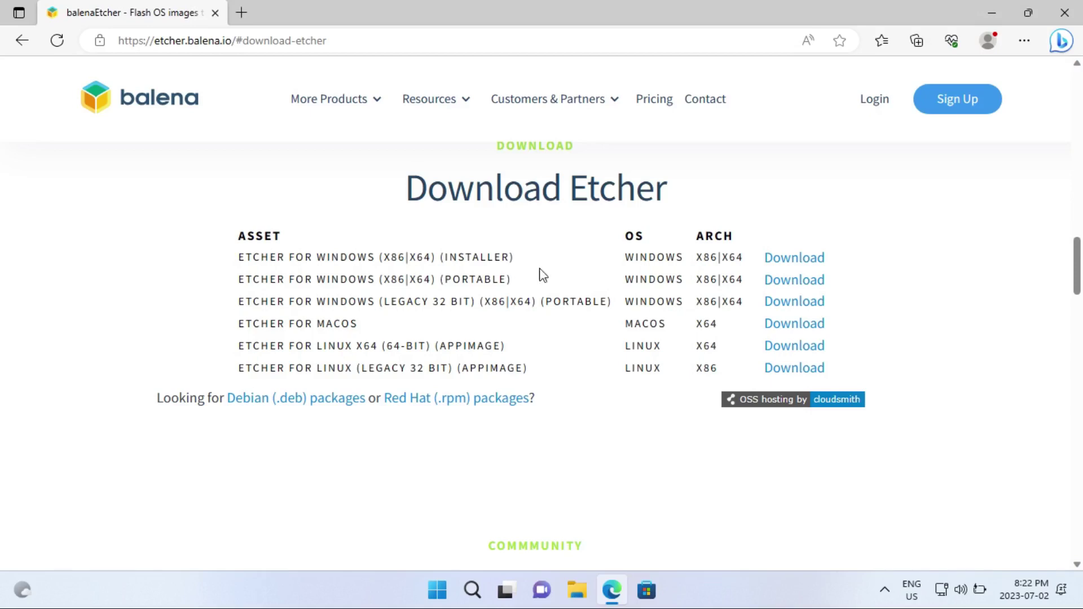
left_click(787, 286)
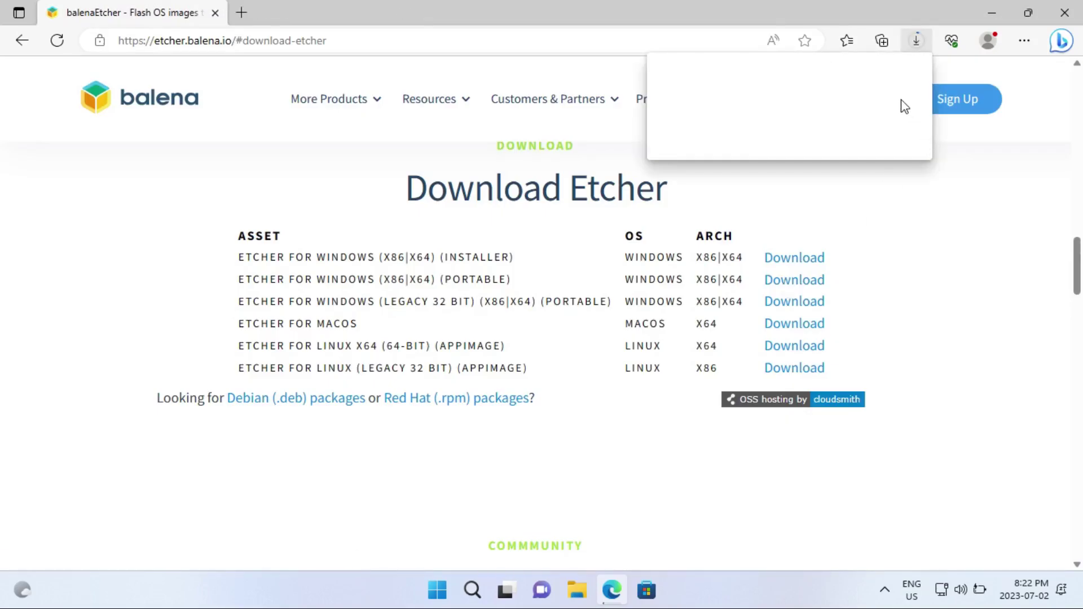
left_click(1063, 12)
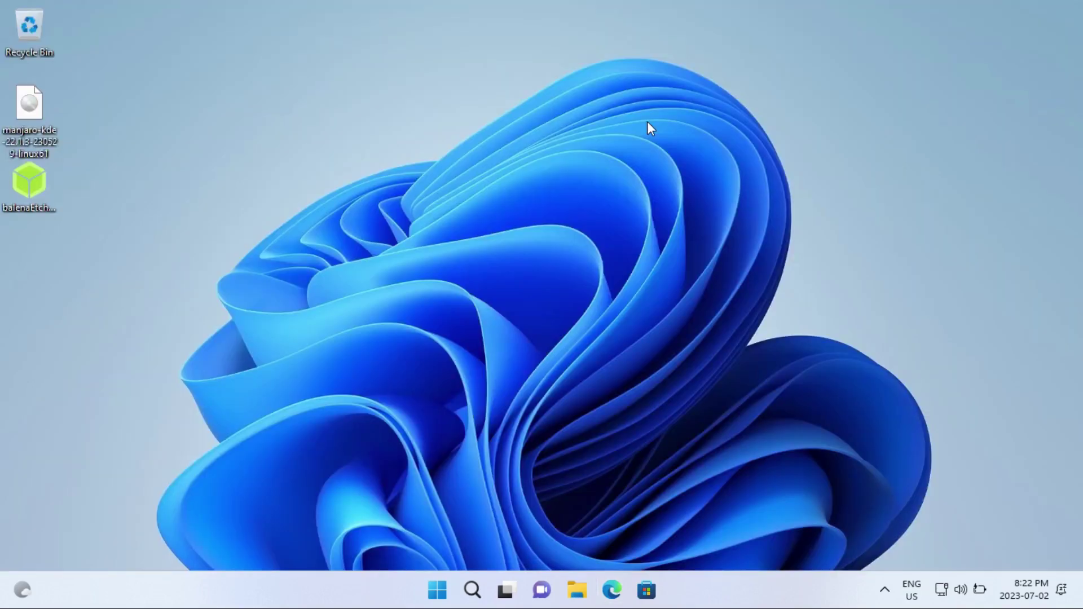
Launch balenaEtcher and load the Manjaro ISO from the desktop as the image.
left_click(32, 185)
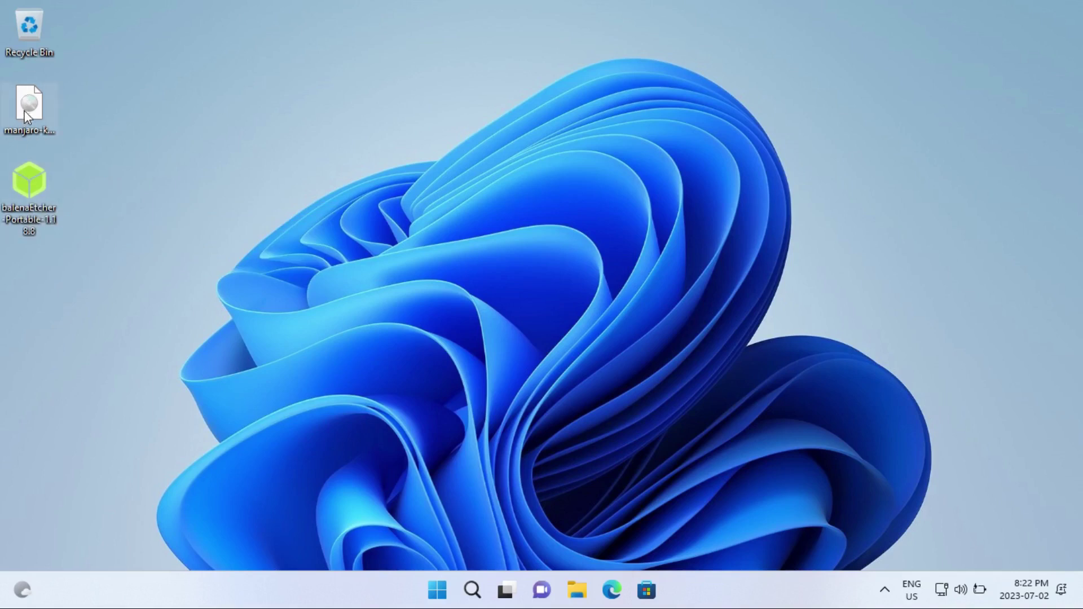
double_click(32, 188)
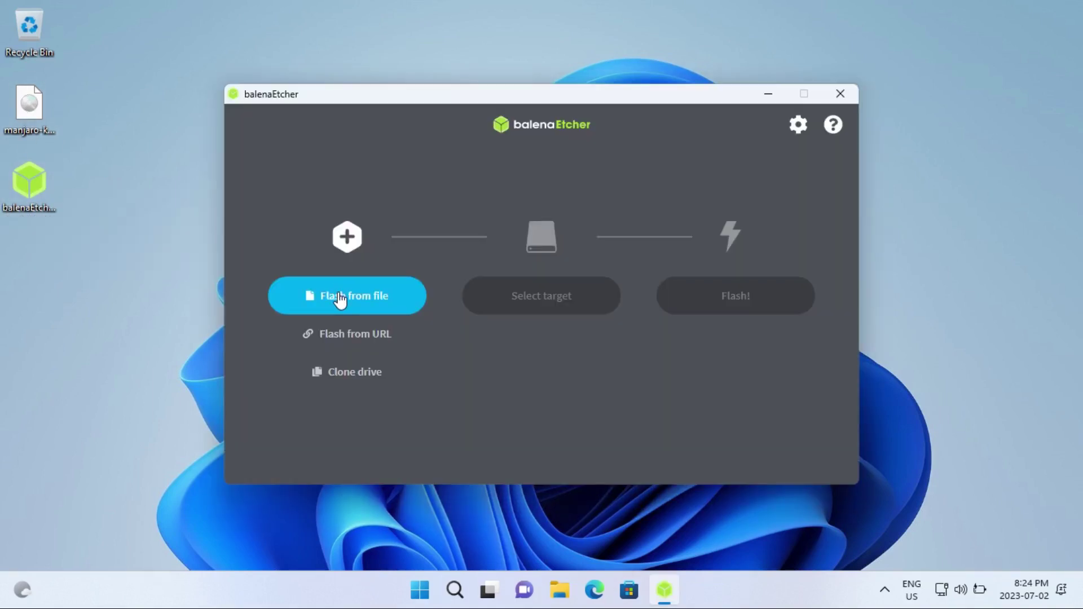
left_click(338, 294)
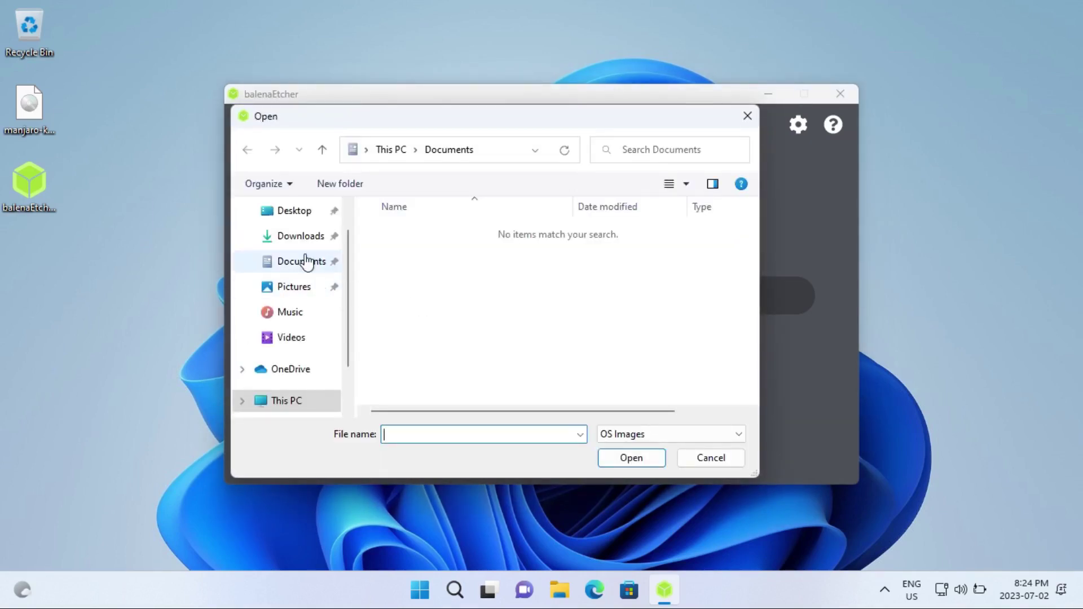
left_click(296, 237)
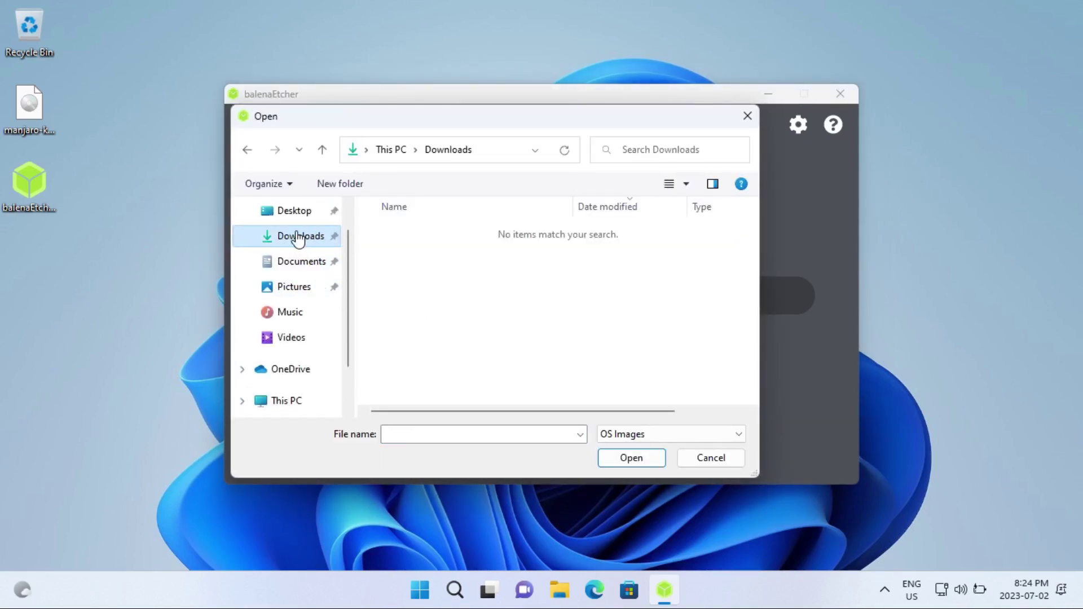
key("Escape")
left_click_drag(29, 105, 52, 110)
left_click_drag(123, 147, 353, 242)
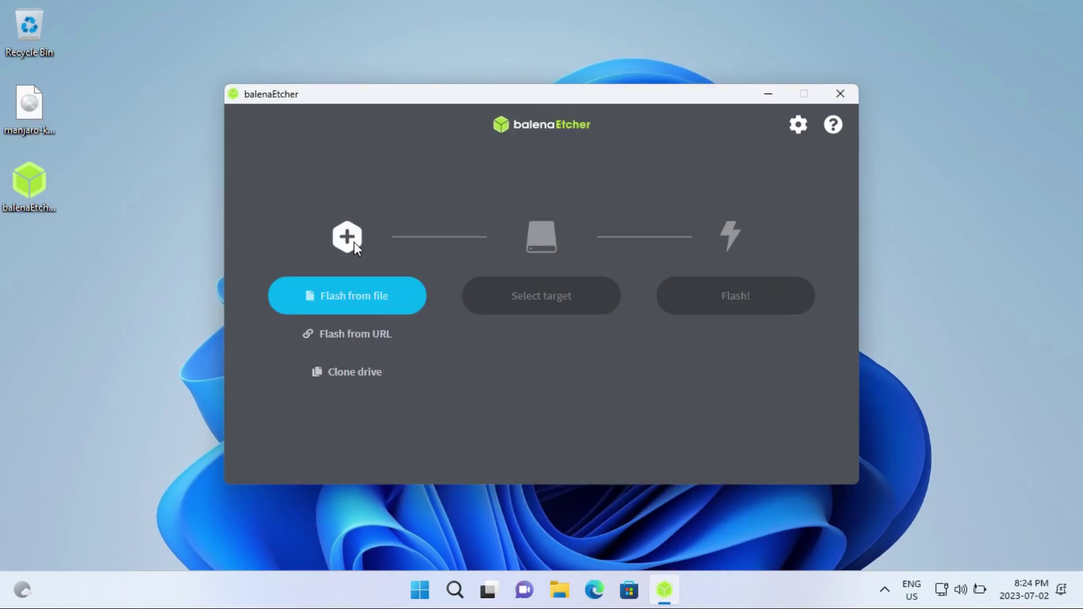
Select the 4.03 GB Generic Flash Disk USB device as the target drive.
left_click(510, 304)
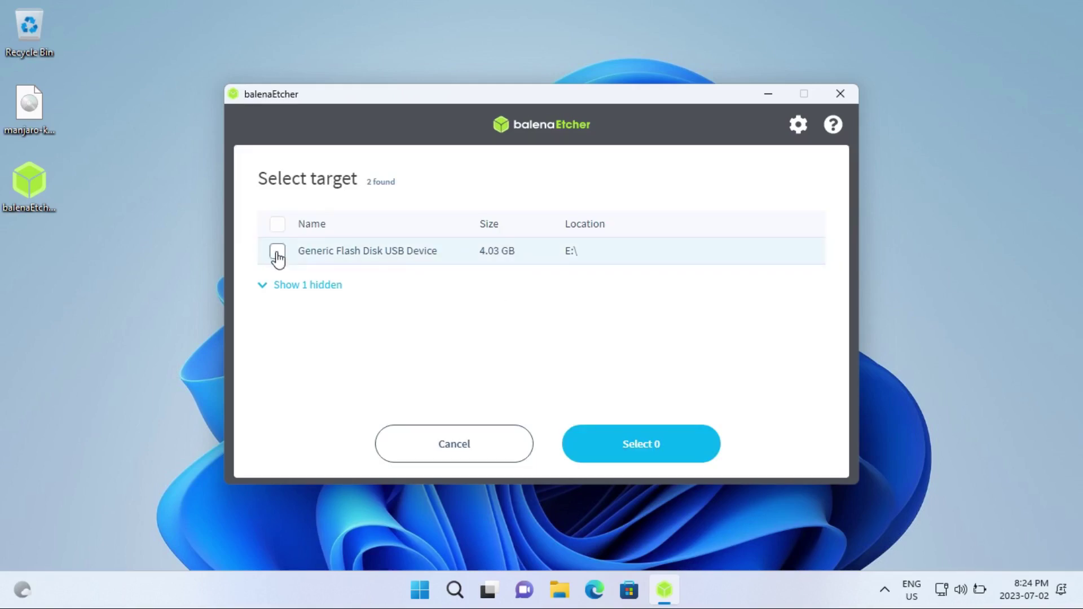
left_click(278, 255)
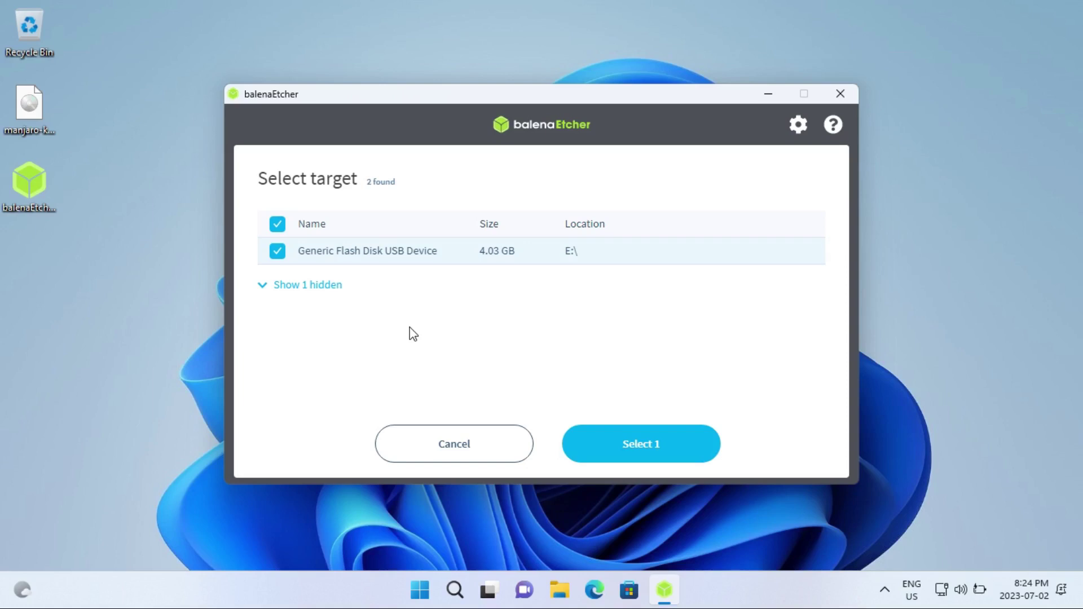
left_click(641, 445)
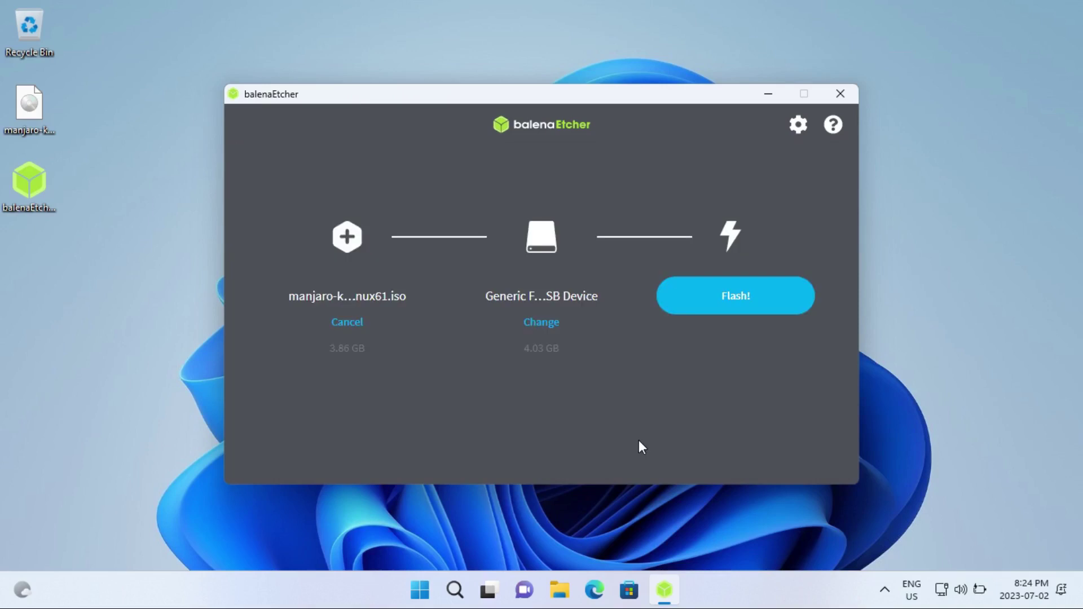
Flash the Manjaro ISO to the USB drive, approving the User Account Control prompt.
left_click(708, 300)
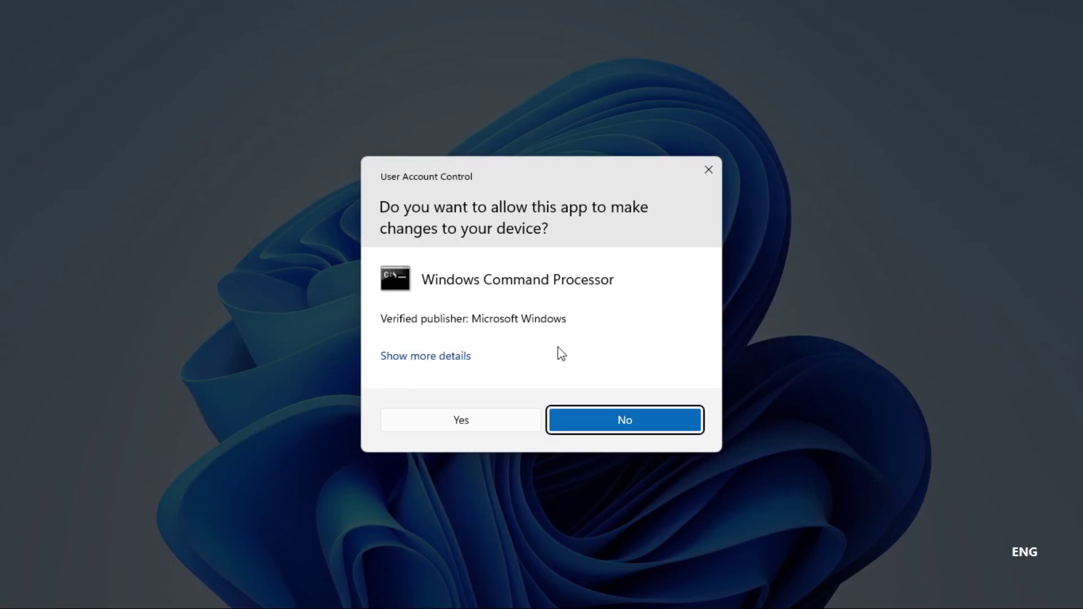
left_click(489, 427)
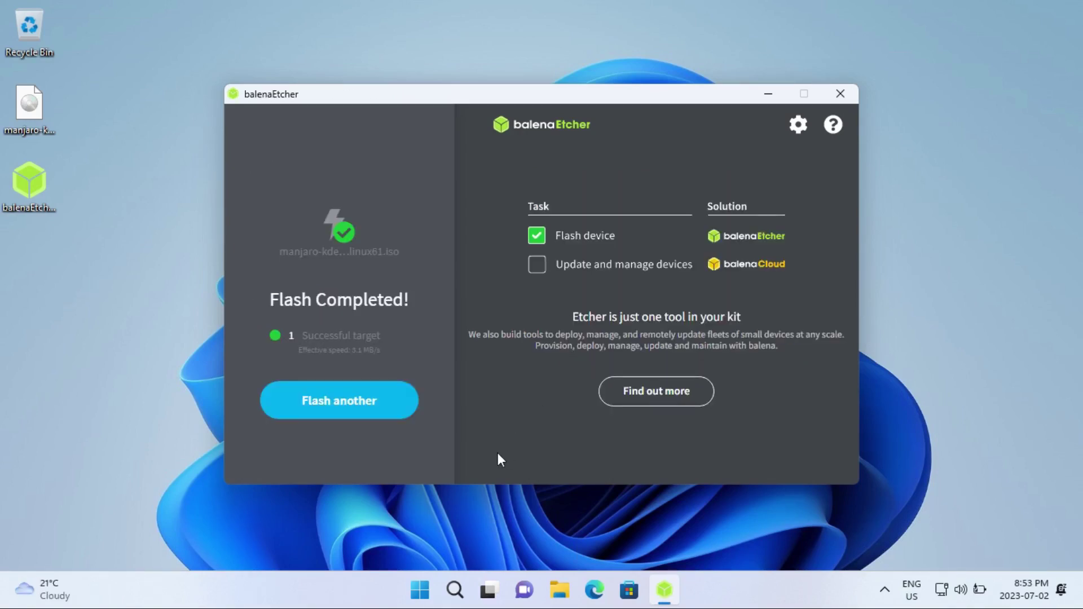
Restart Windows 11 using the Start menu's power options.
key("super")
left_click(739, 535)
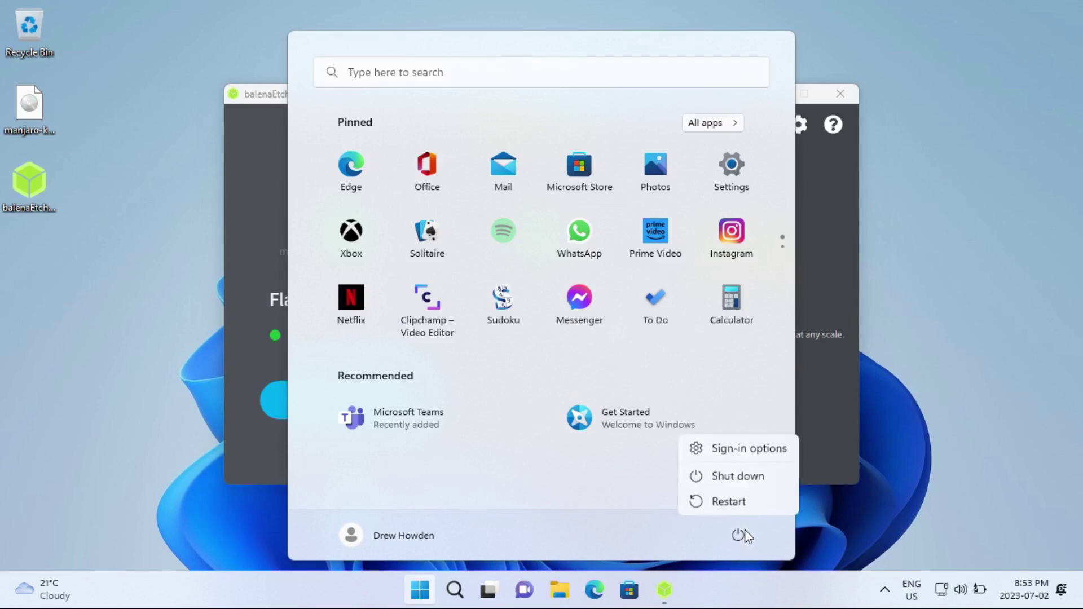
left_click(727, 503)
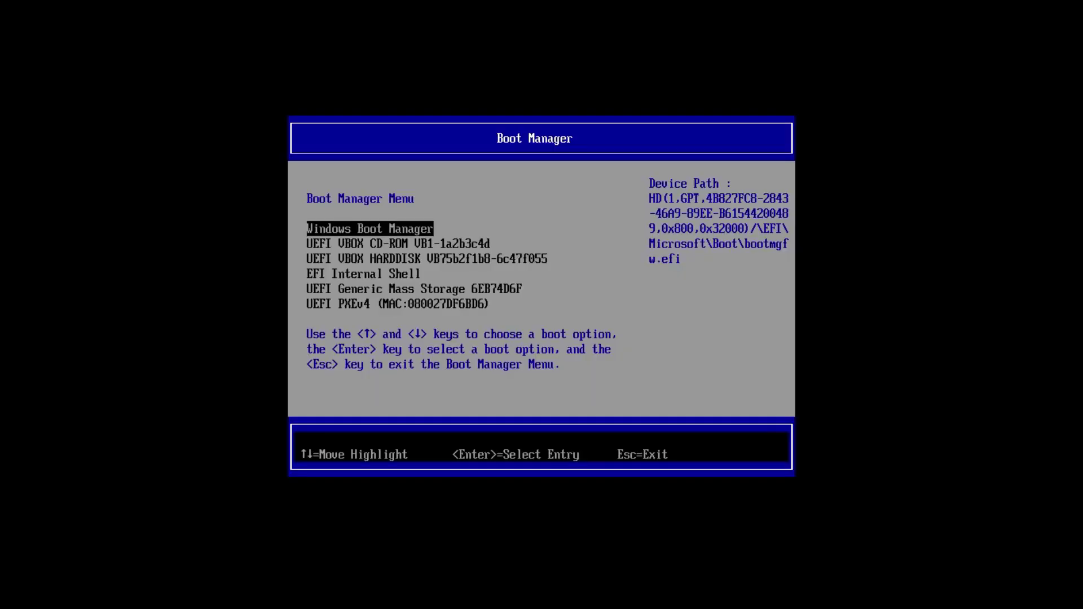
Boot from the UEFI Generic Mass Storage entry in the Boot Manager.
key("Down")
key("Down")
key("Down")
key("Down")
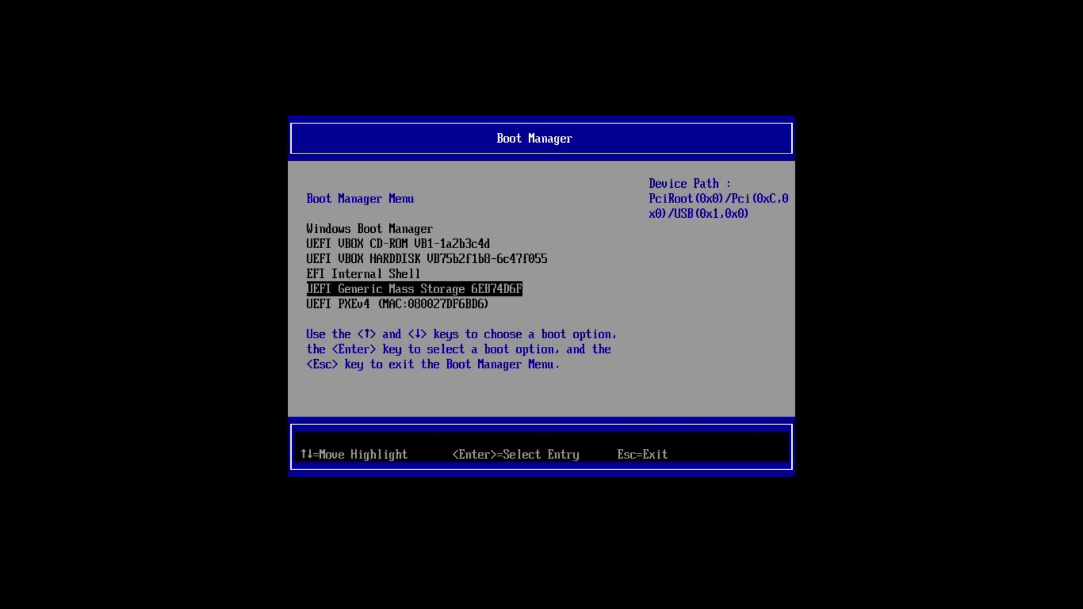
key("Return")
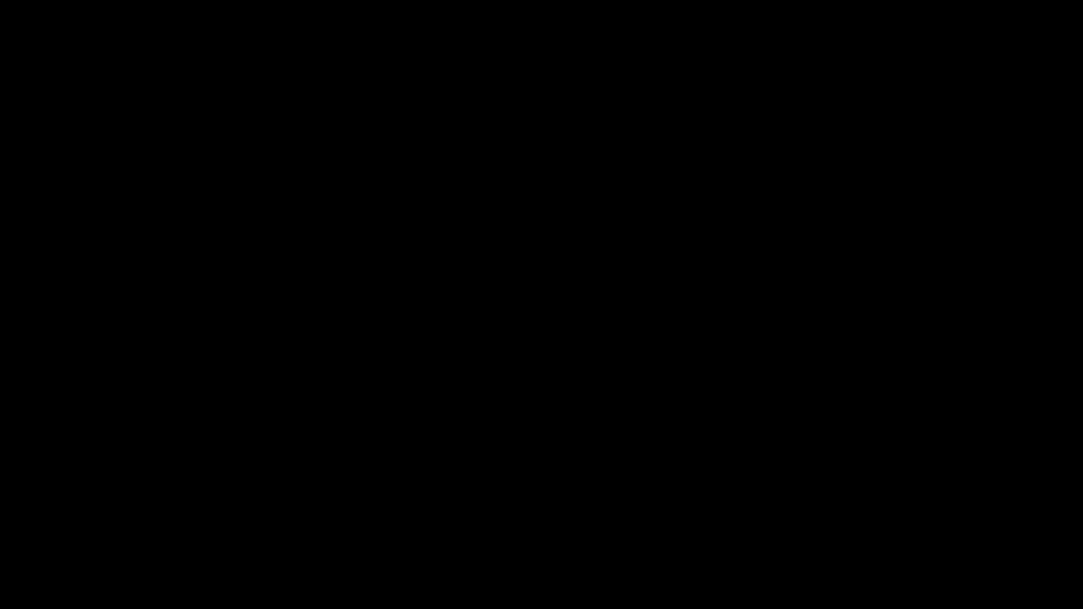
Set the GRUB timezone to America/Toronto.
key("Down")
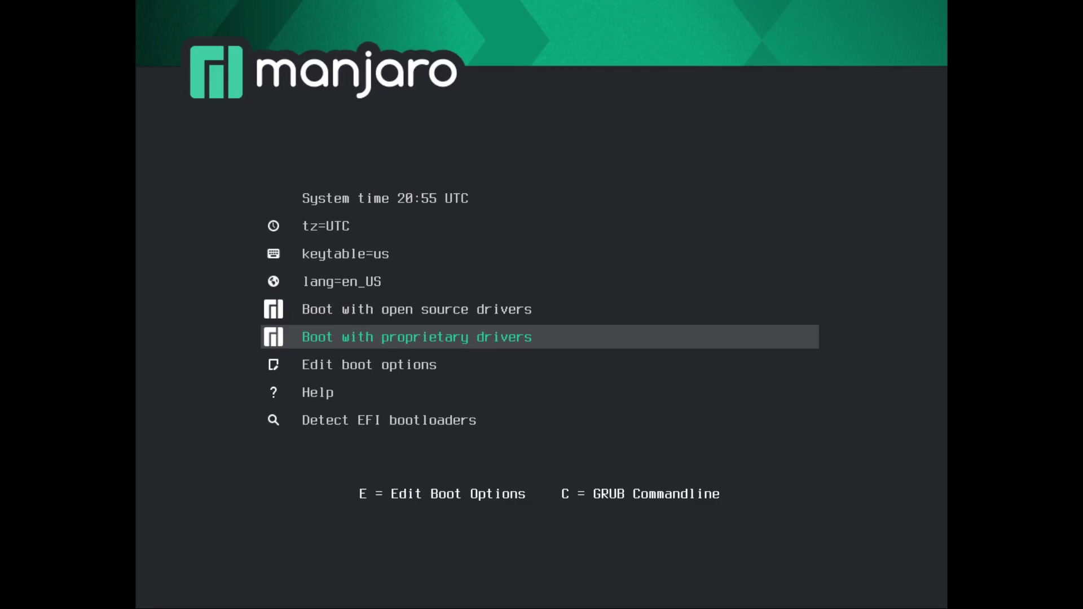
key("Up")
key("Up")
key("Up")
key("Up")
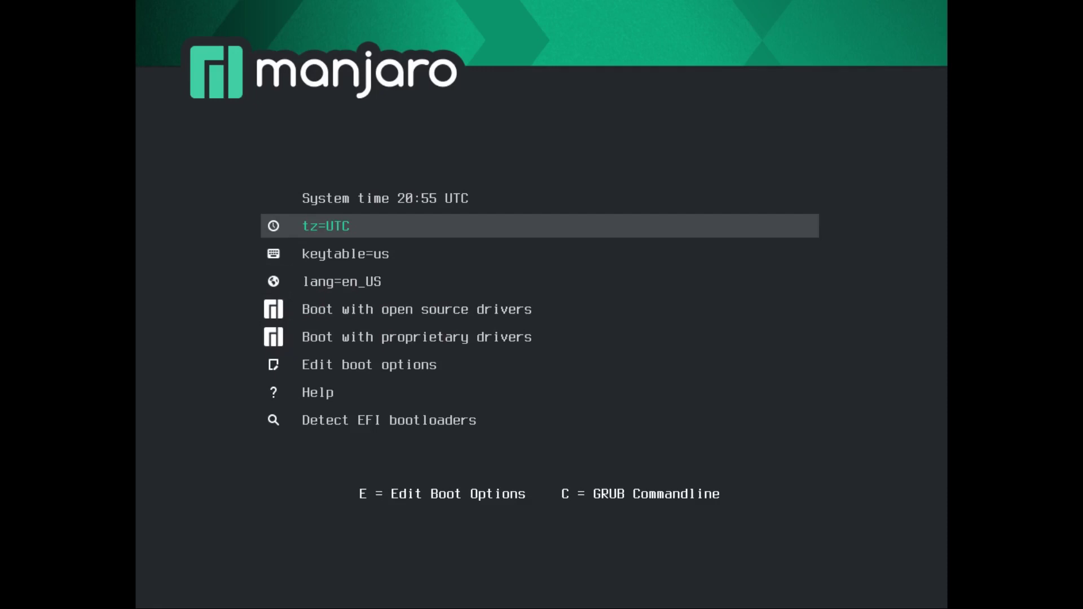
key("Return")
key("Down")
key("Down")
key("Down")
key("Up")
key("Return")
key("Down")
key("Down")
key("Down")
key("Down")
key("Down")
key("Down")
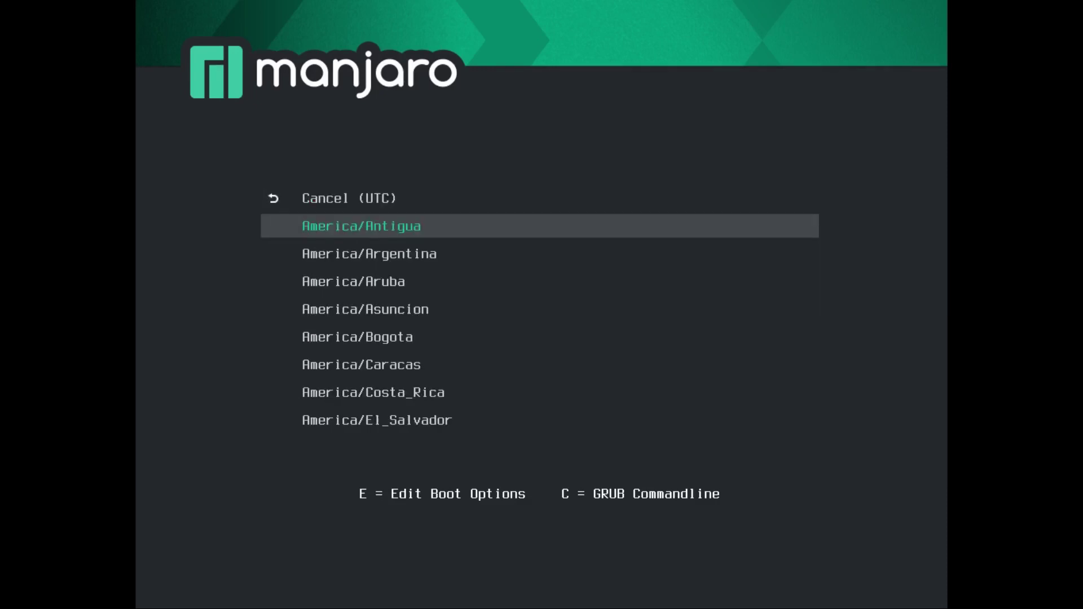
Set the language to en_CA and boot the live system with open source drivers.
key("Down")
key("Down")
key("Return")
key("Up")
key("Up")
key("Down")
key("Return")
key("Down")
key("Down")
key("Down")
key("Down")
key("Down")
key("Up")
key("Return")
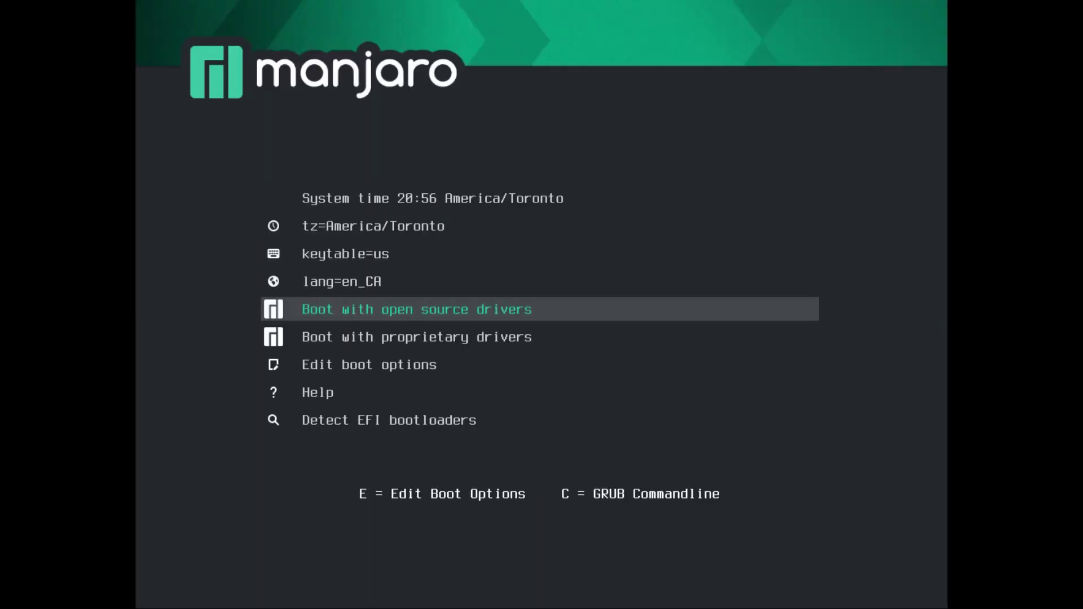
key("Down")
key("Return")
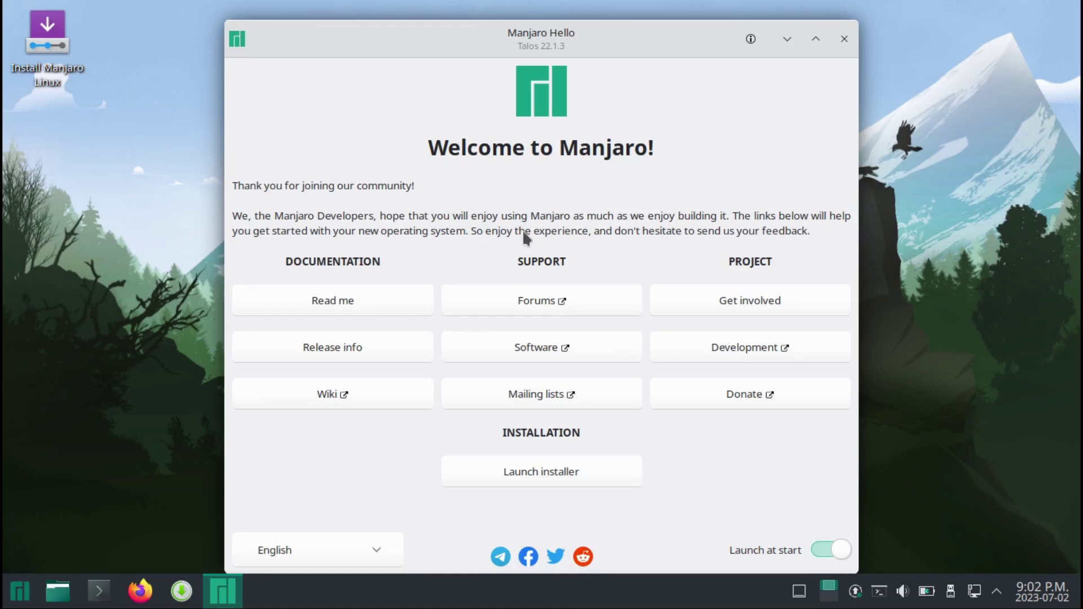
Launch the installer from Manjaro Hello and dismiss the accidentally opened application launcher.
left_click(516, 471)
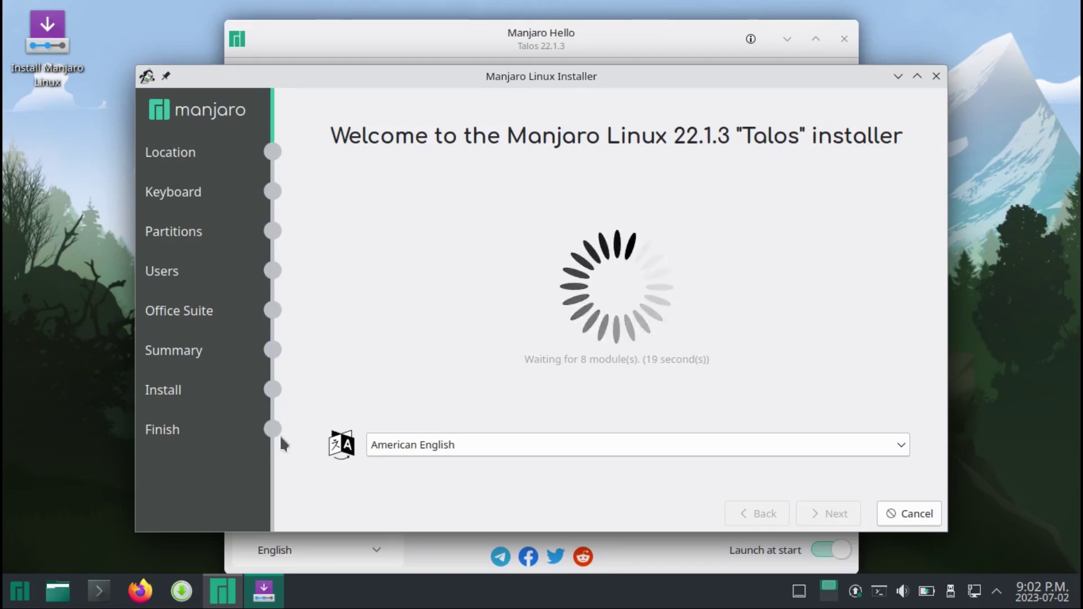
left_click(20, 591)
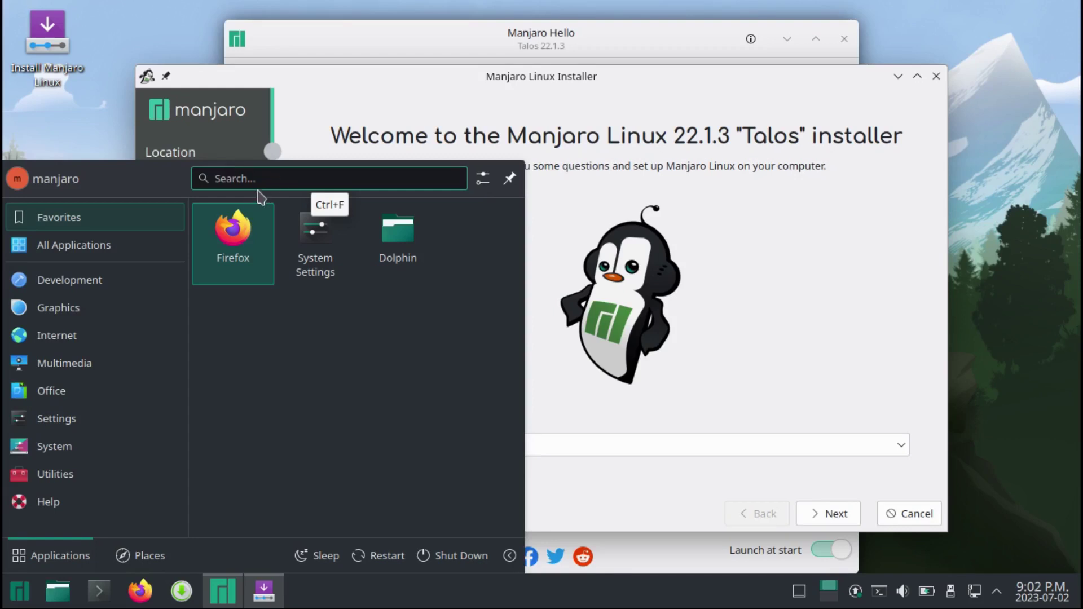
left_click(631, 264)
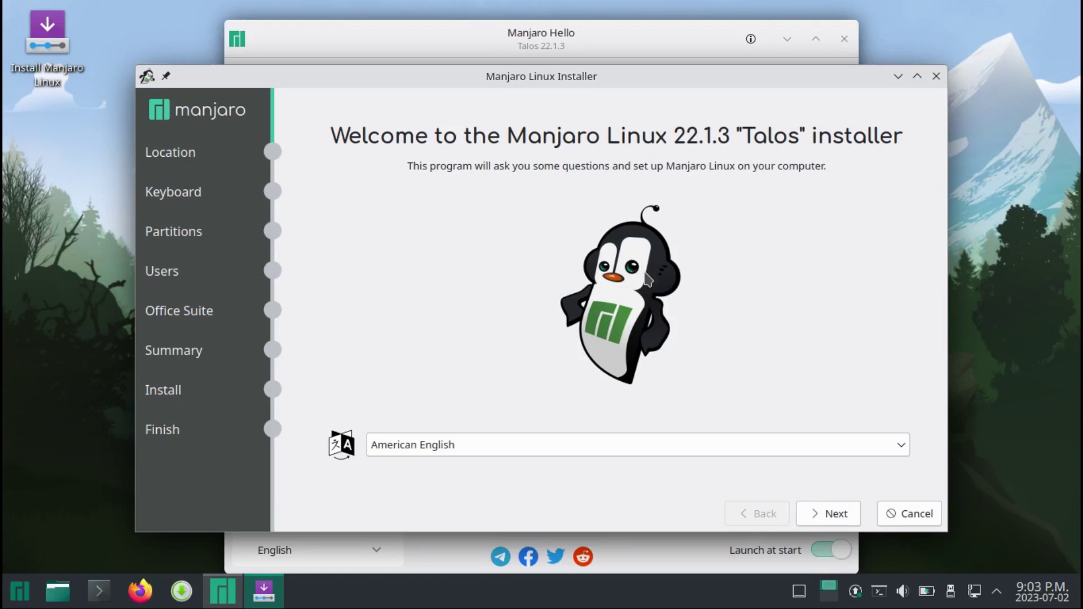
Advance past the welcome, Toronto location and keyboard layout pages.
left_click(819, 516)
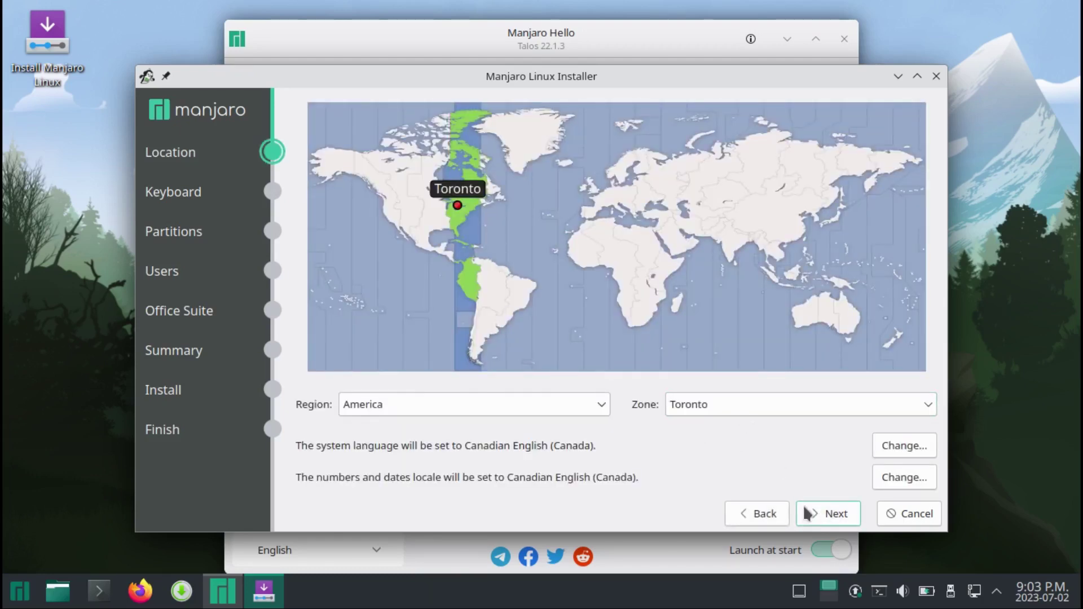
left_click(838, 522)
left_click(836, 515)
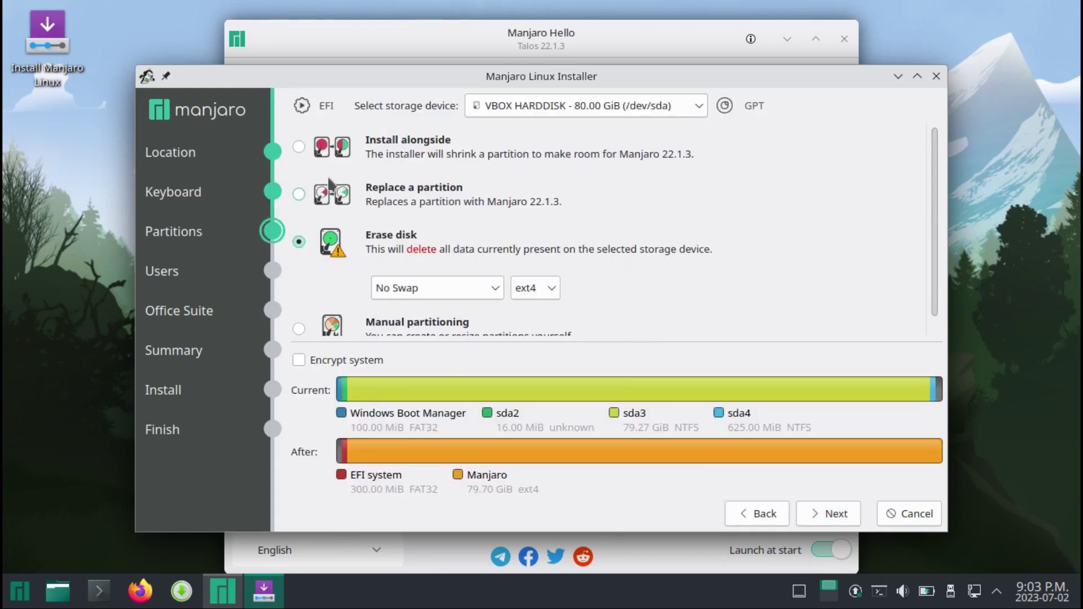
Install alongside Windows, shrinking sda3 to 40588MiB so Manjaro gets about half.
left_click(297, 143)
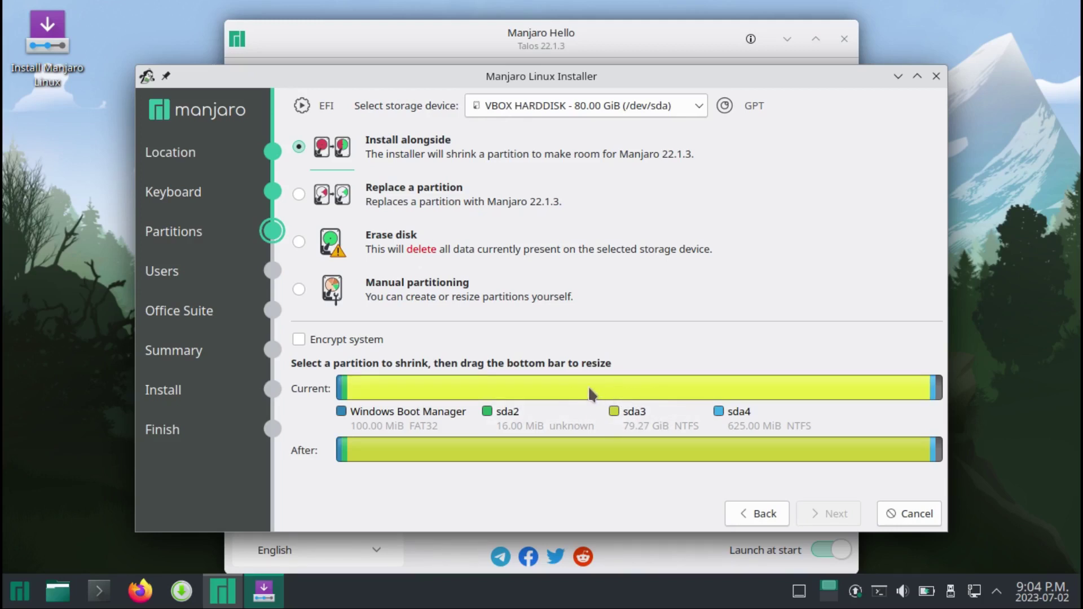
left_click(655, 379)
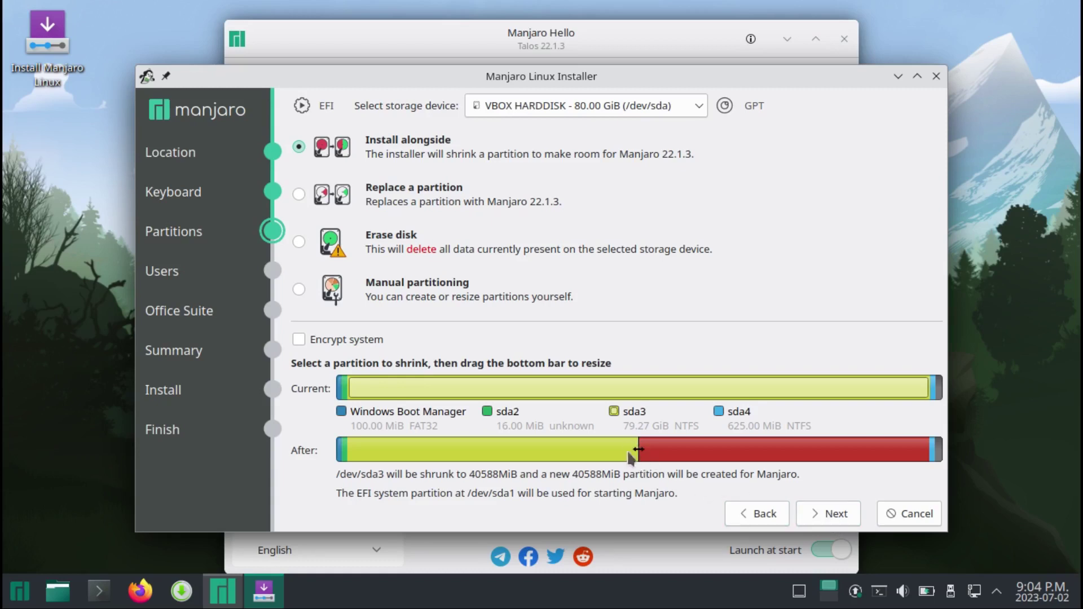
mouse_move(637, 447)
left_mouse_down()
mouse_move(599, 449)
mouse_move(637, 451)
left_mouse_up()
Accept the partition layout, enter the user's full name and shorten the suggested login name.
left_click(809, 507)
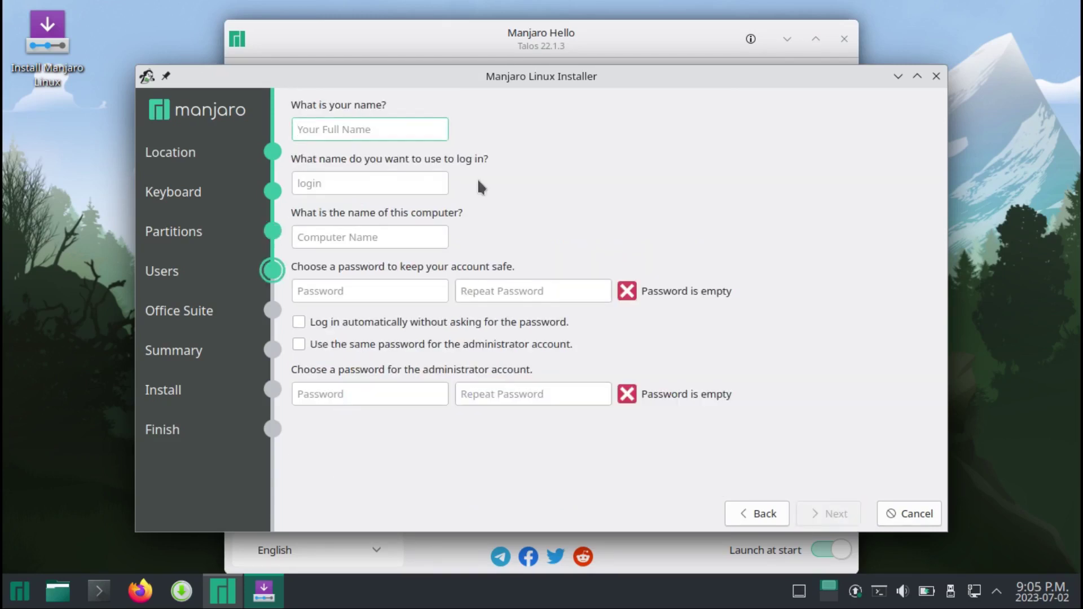
type("Drew Howden")
left_click(345, 185)
key("BackSpace")
Edit the computer name, set the account password and reuse it for the administrator account.
left_click(398, 237)
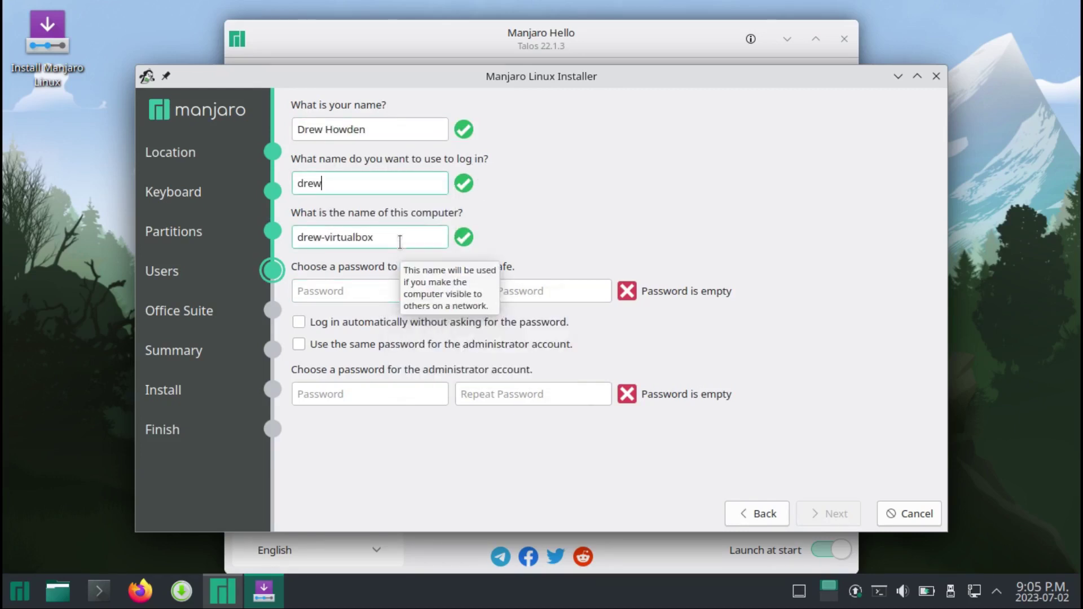
left_click_drag(399, 237, 293, 236)
left_click(379, 237)
key("Tab")
type("******")
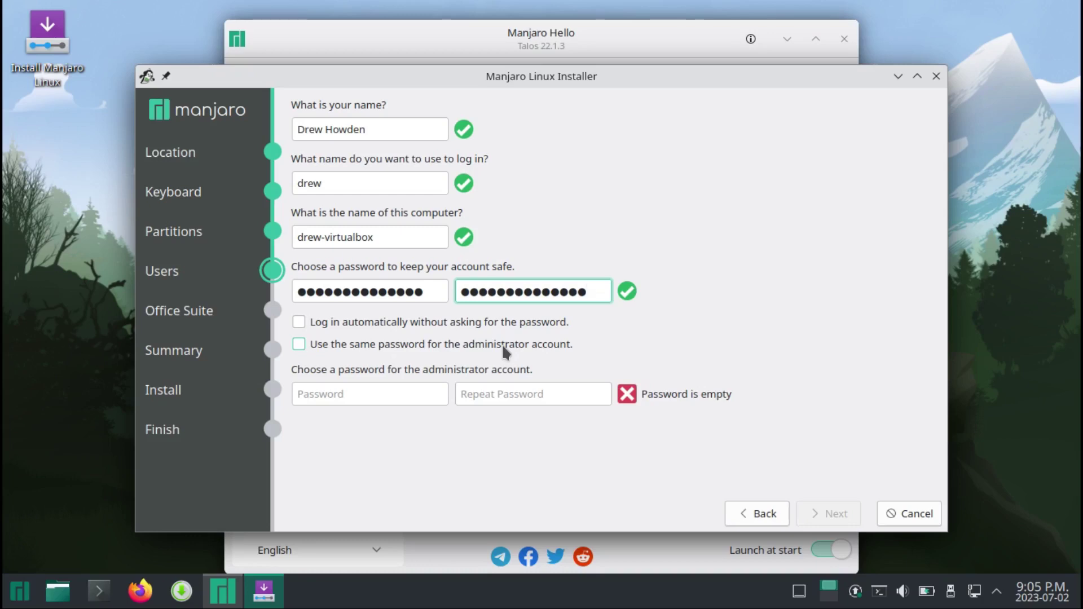
left_click(368, 348)
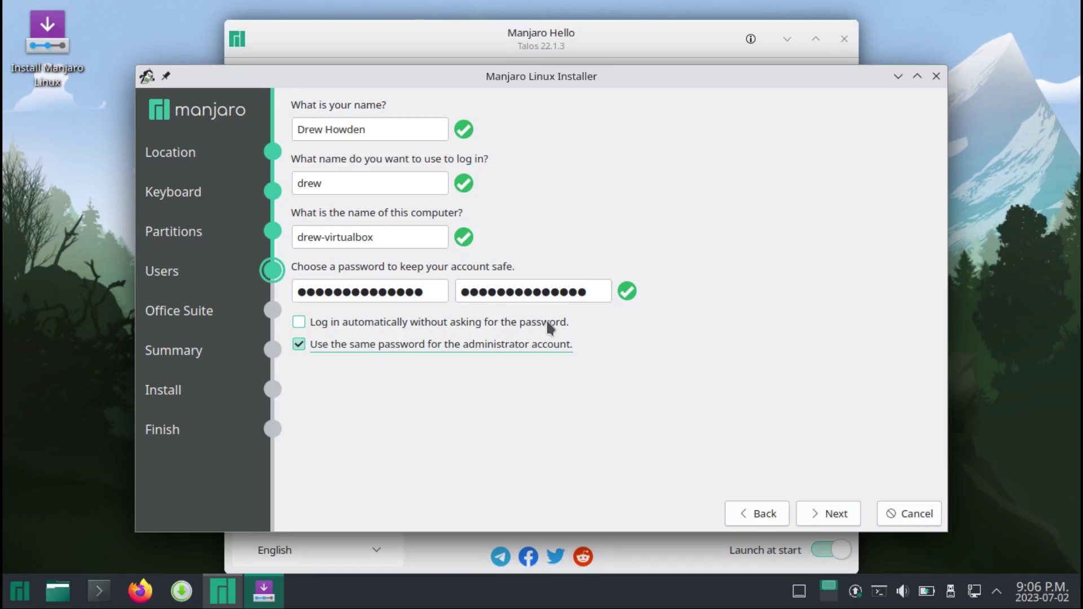
left_click(822, 511)
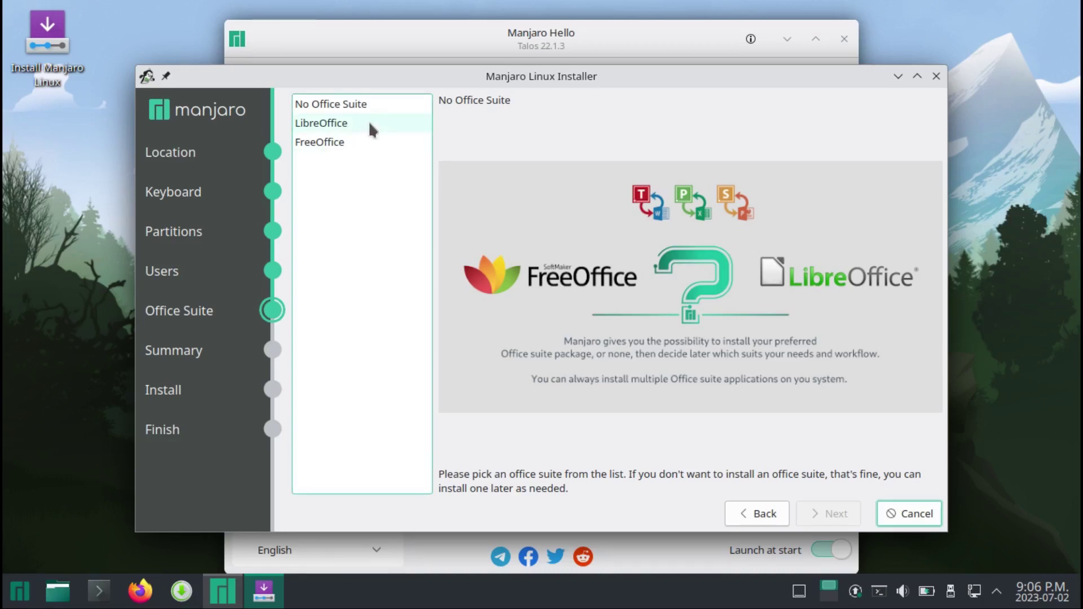
Pick LibreOffice as the office suite and continue to the Summary page.
left_click(340, 123)
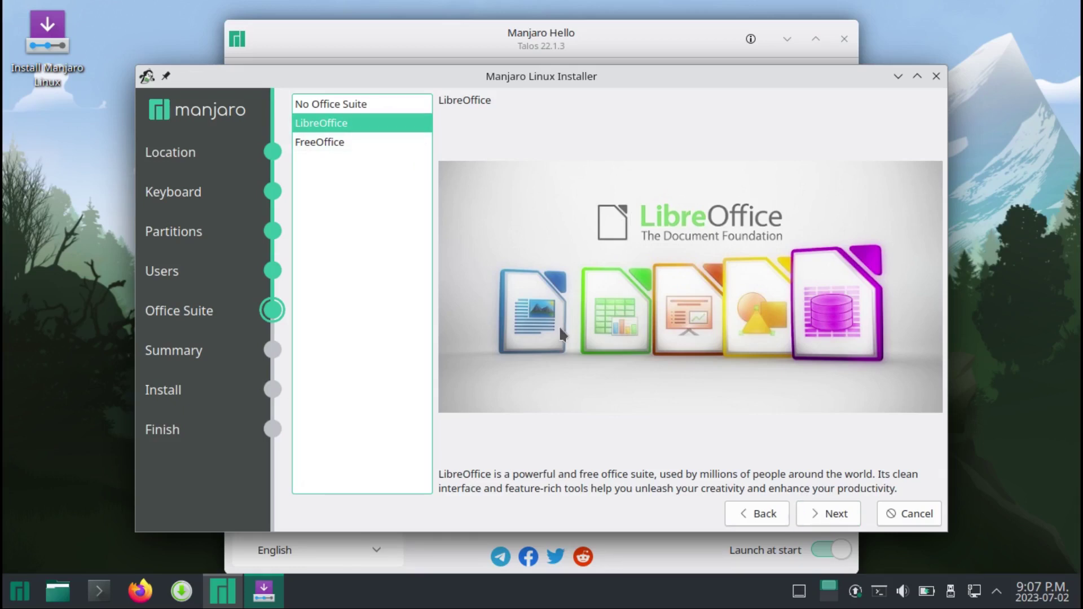
left_click(821, 520)
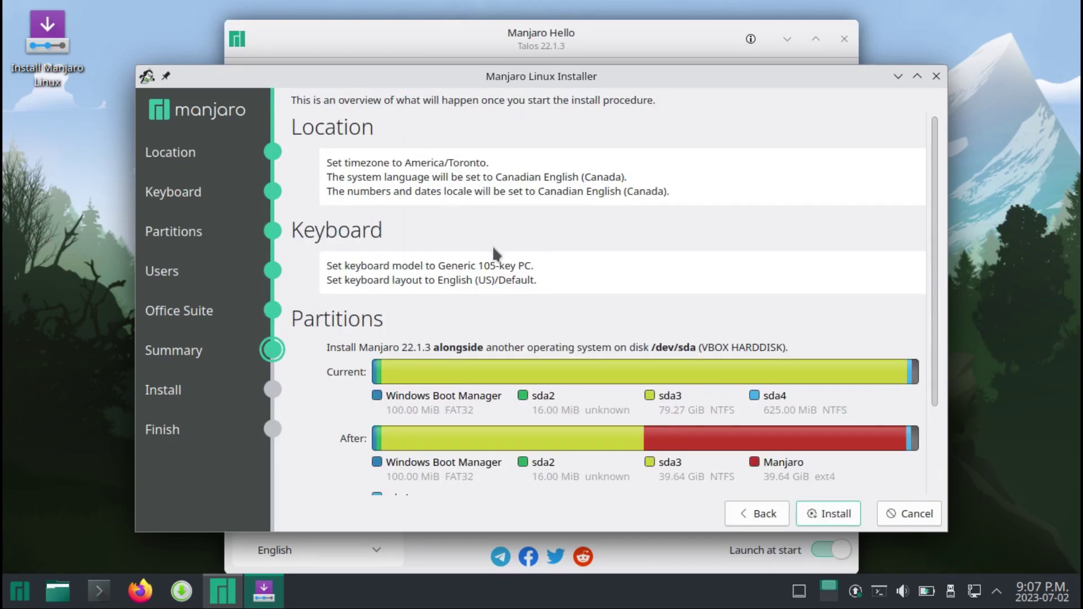
Review the Summary's partition changes, then start the install and confirm the irreversible disk changes.
scroll(493, 248, "down", 1)
scroll(492, 248, "down", 1)
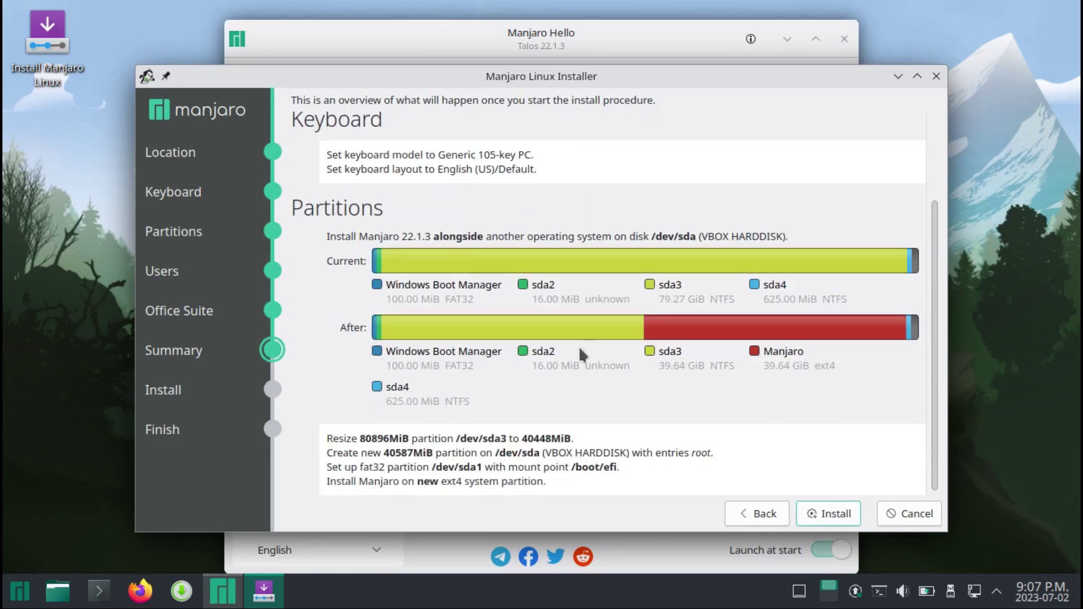
left_click(818, 511)
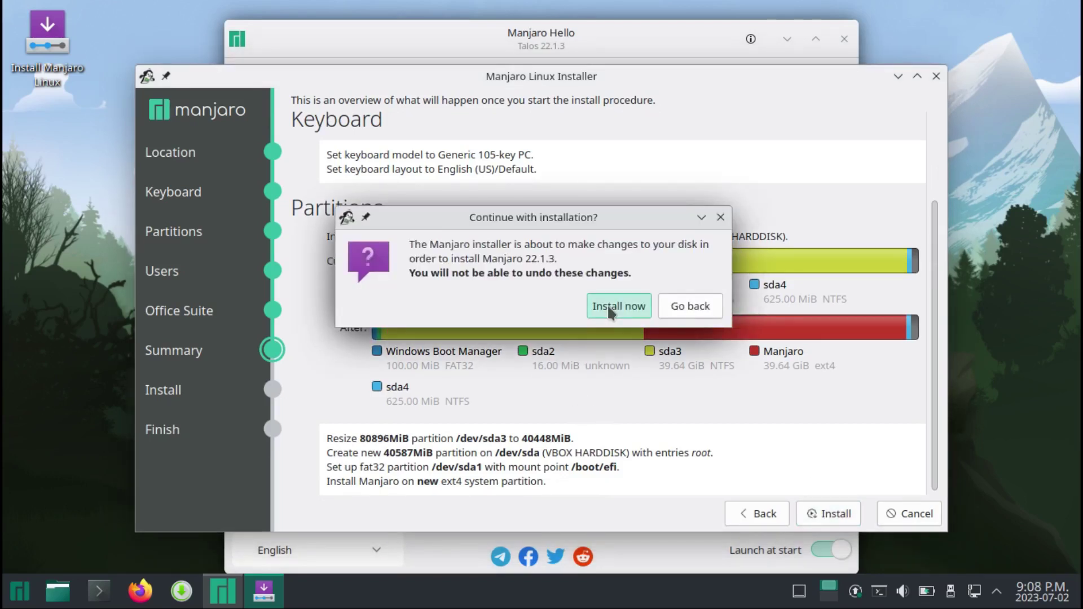
left_click(609, 310)
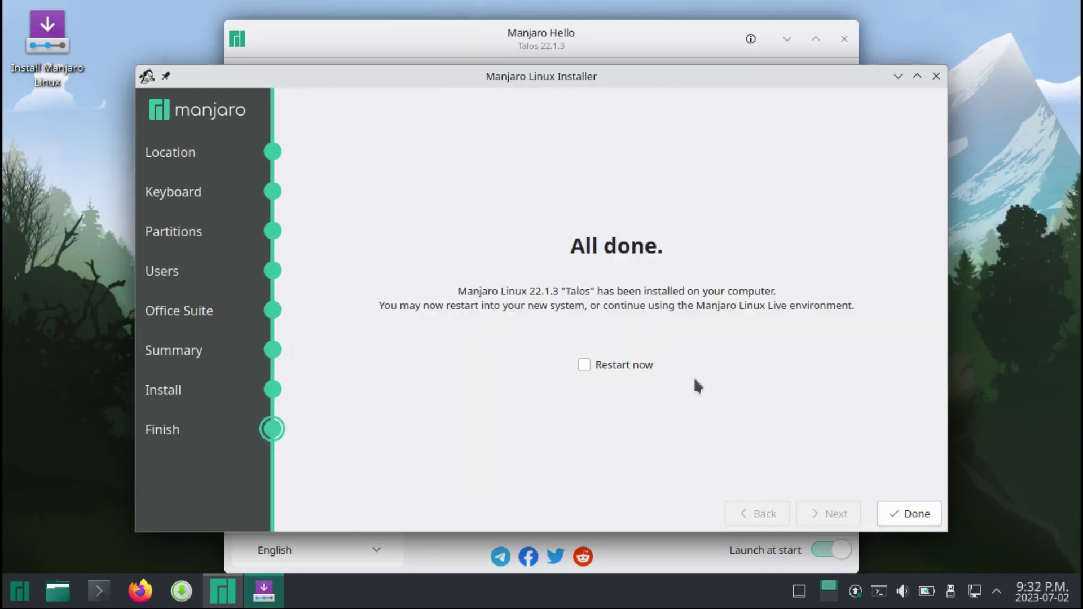
Enable Restart now and close the finished installer to reboot into the GRUB menu.
left_click(620, 364)
left_click(915, 514)
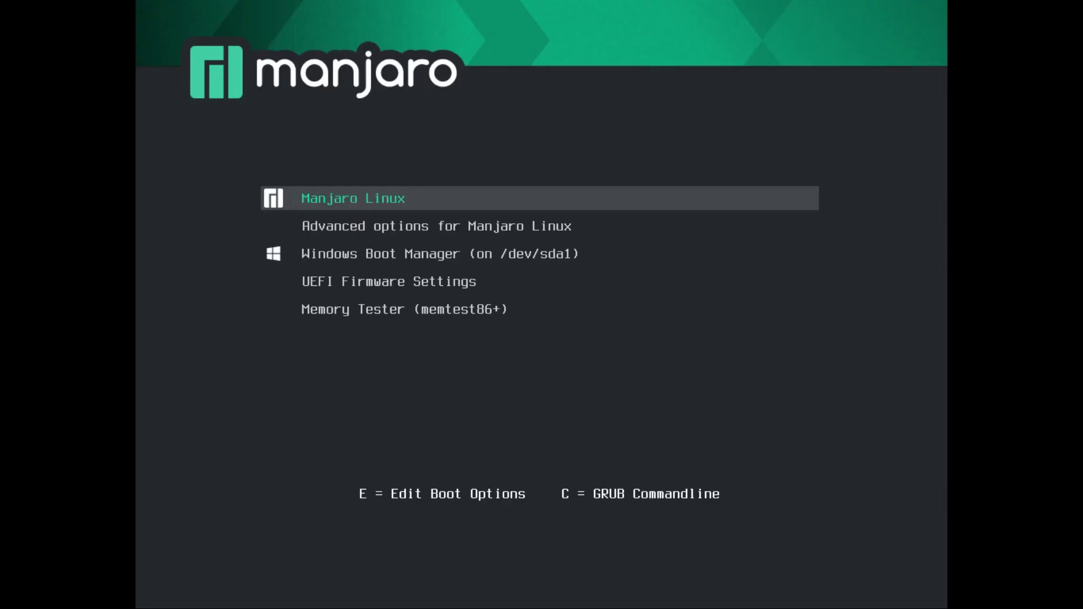
Boot the Manjaro Linux GRUB entry and log in to KDE Plasma with the account password.
key("Down")
key("Down")
key("Up")
key("Up")
key("Down")
key("Down")
key("Up")
key("Up")
key("Return")
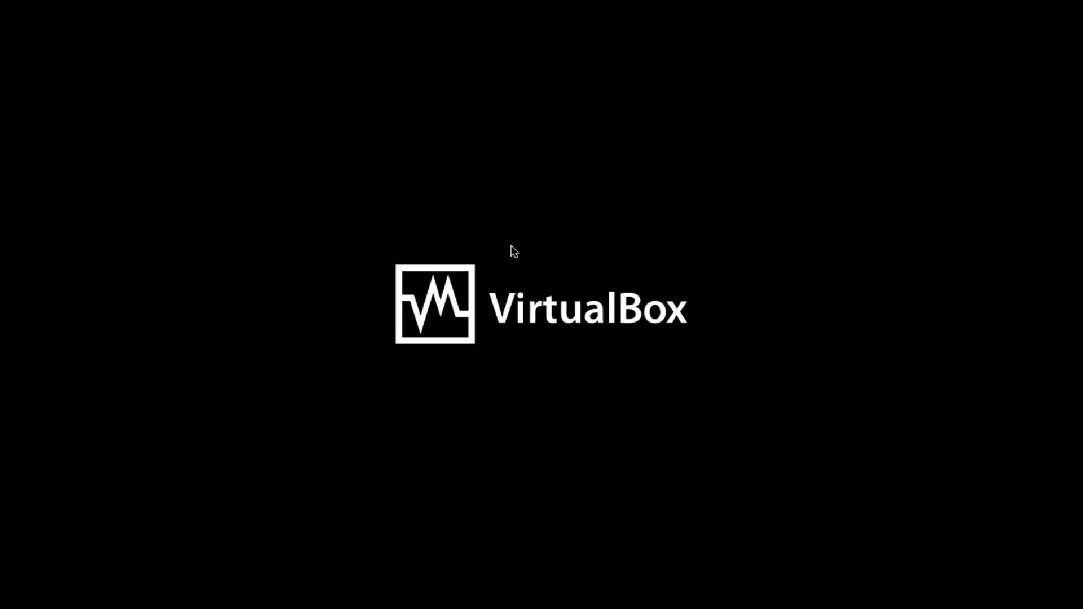
type("•••••••••")
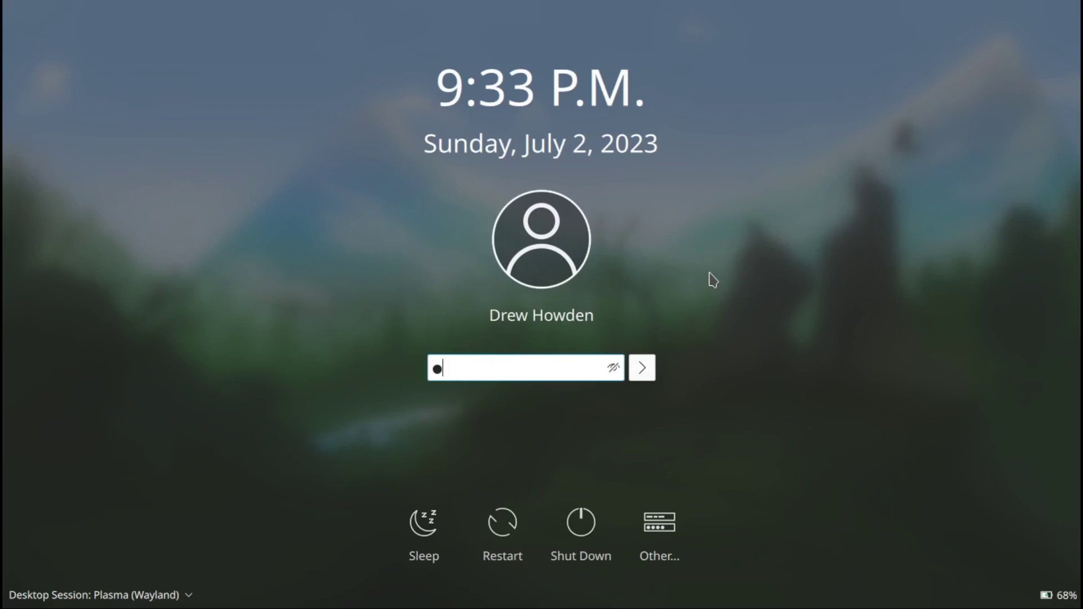
type("•••••")
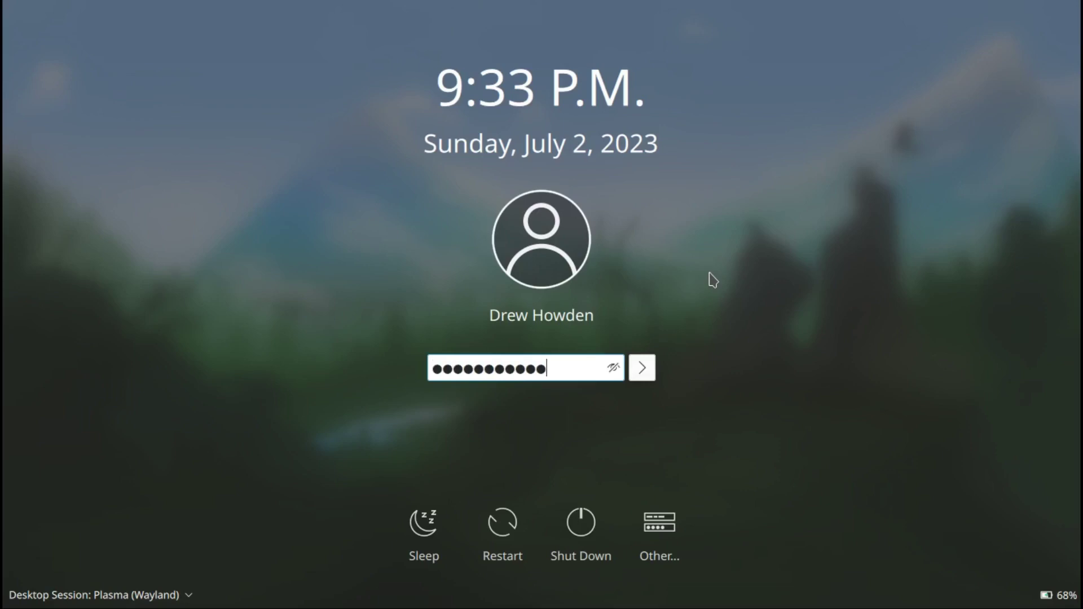
key("Return")
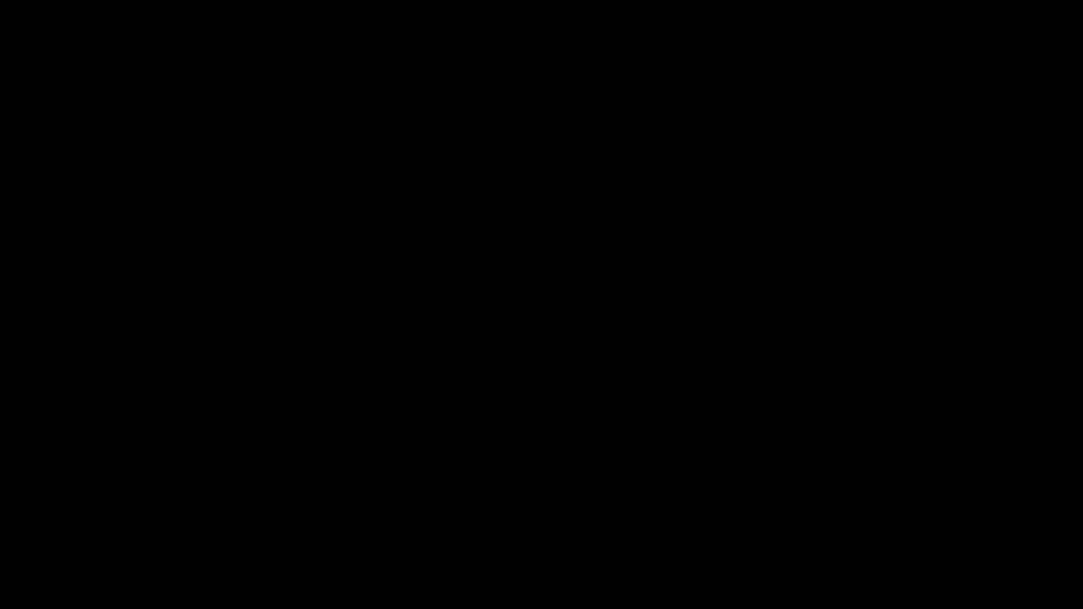